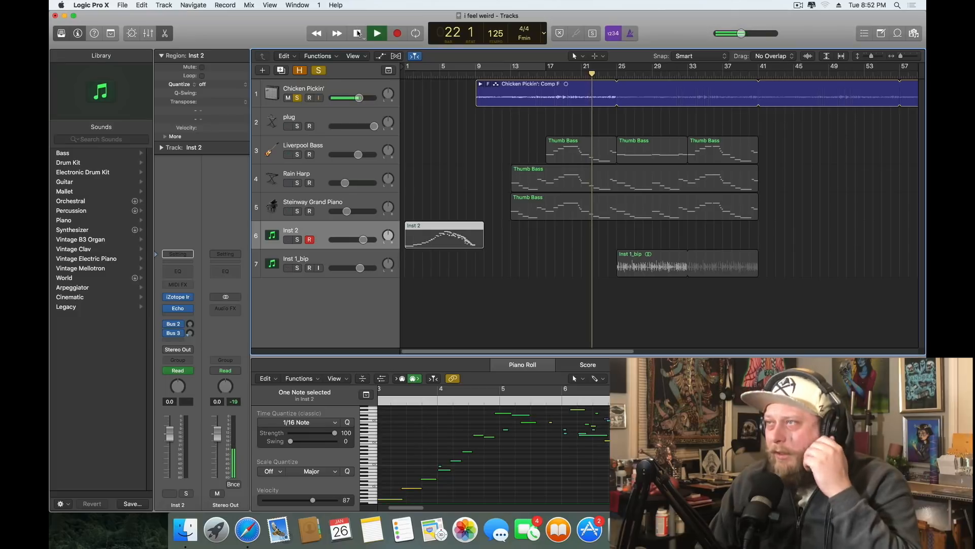
- Play the soloed Chicken Pickin' track from bar 9, stop it, and return the playhead to bar 1
left_click_drag(496, 76, 475, 75)
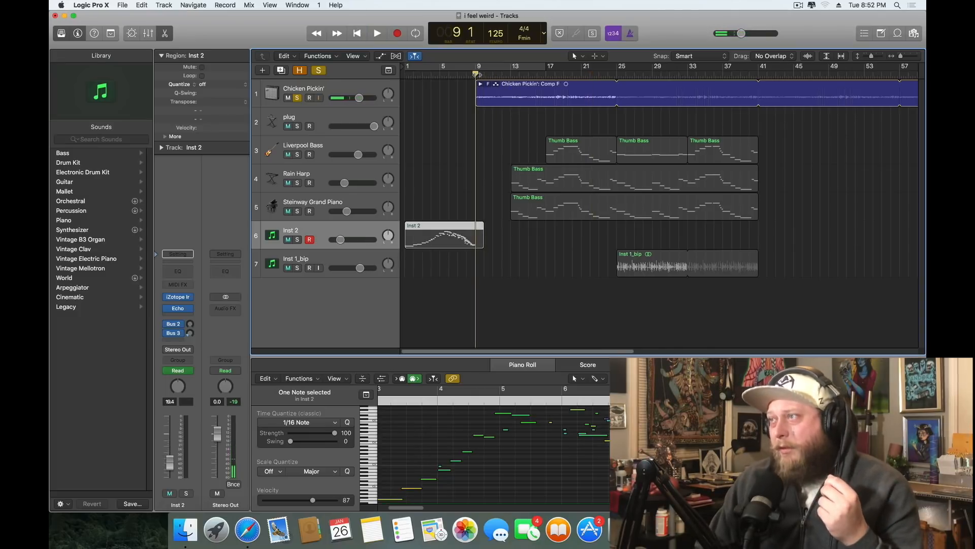
scroll(571, 479, "down", 3)
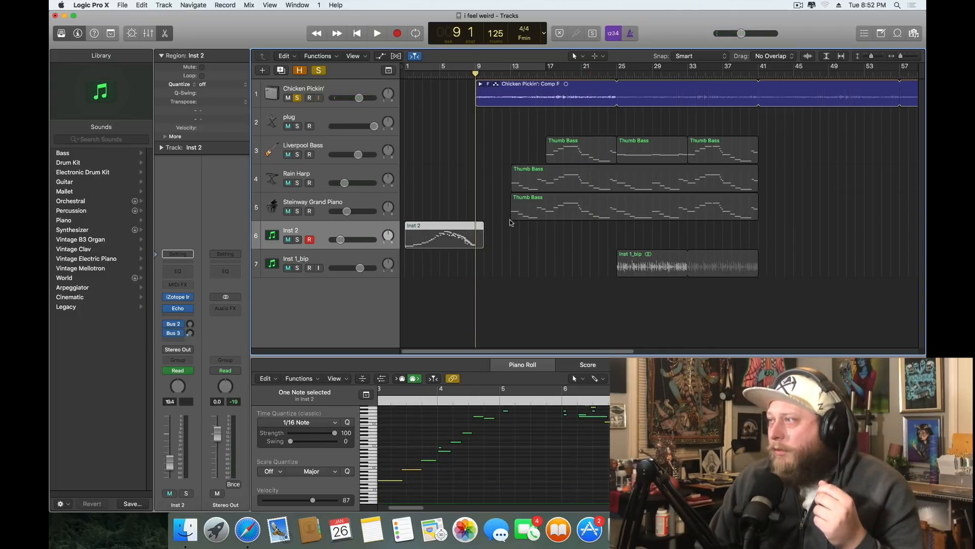
left_click(574, 174)
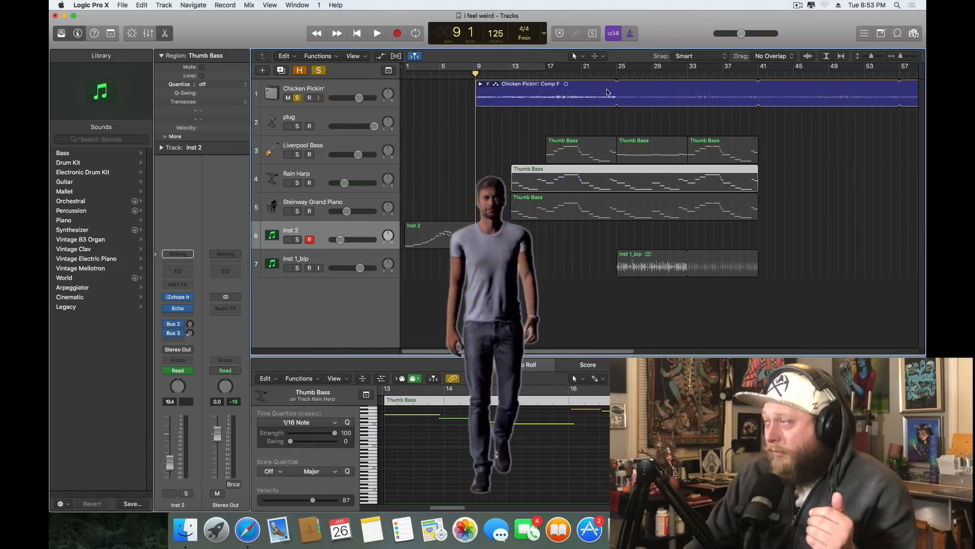
left_click(377, 33)
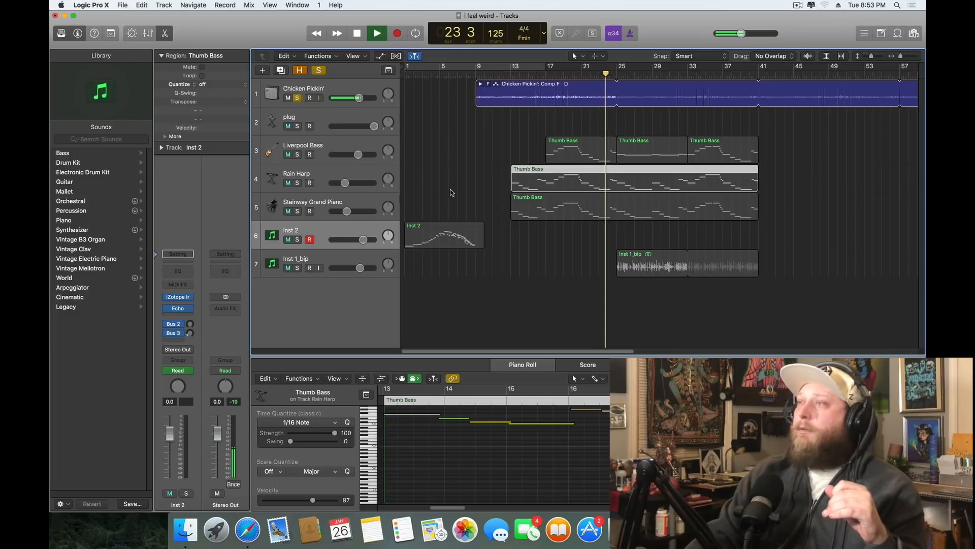
left_click(357, 33)
left_click(357, 33)
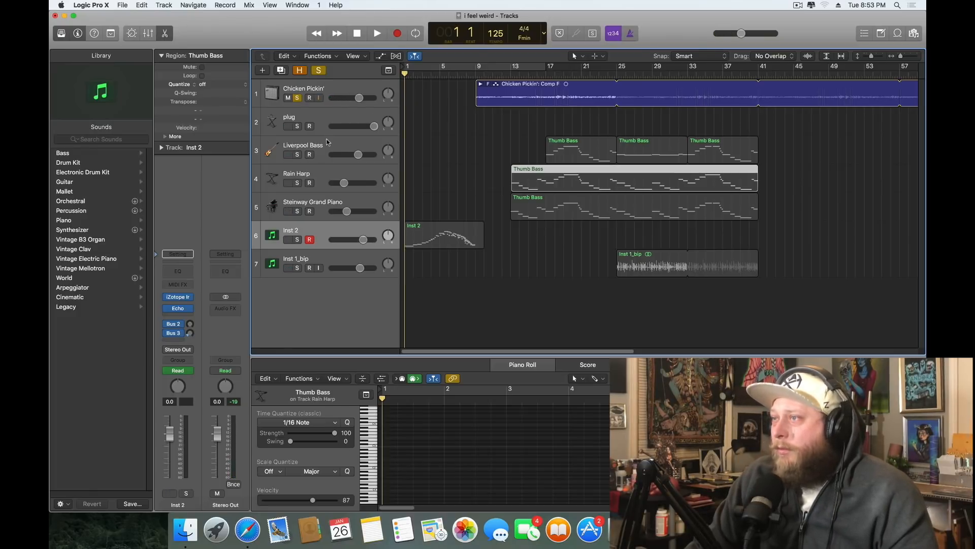
- Solo the Steinway Grand Piano track alongside Chicken Pickin' and audition both from bar 13
left_click(331, 201)
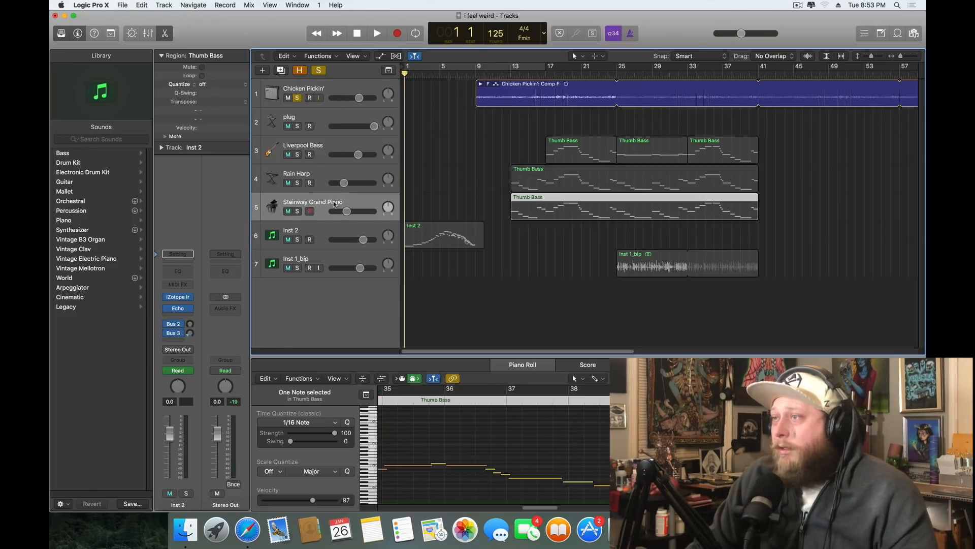
left_click(297, 211)
left_click(505, 70)
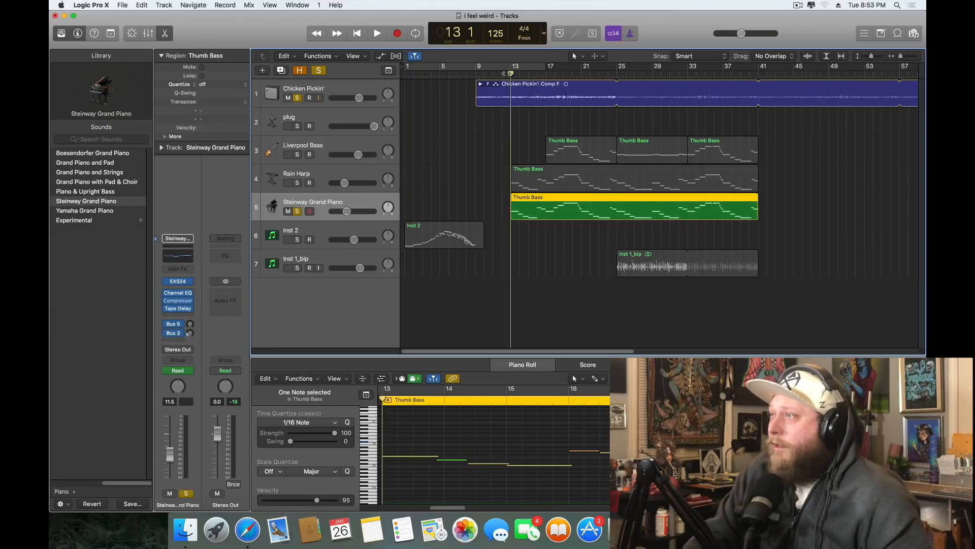
key("space")
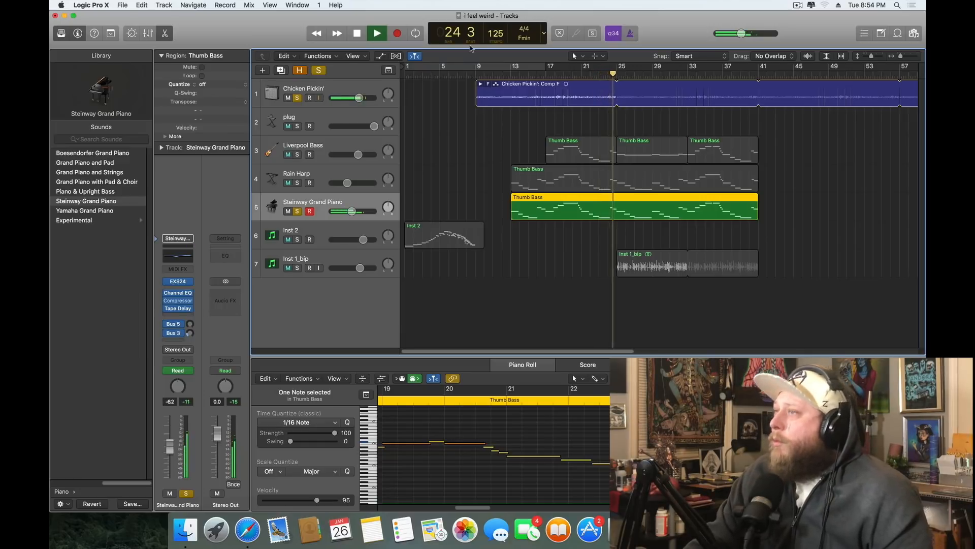
left_click(357, 33)
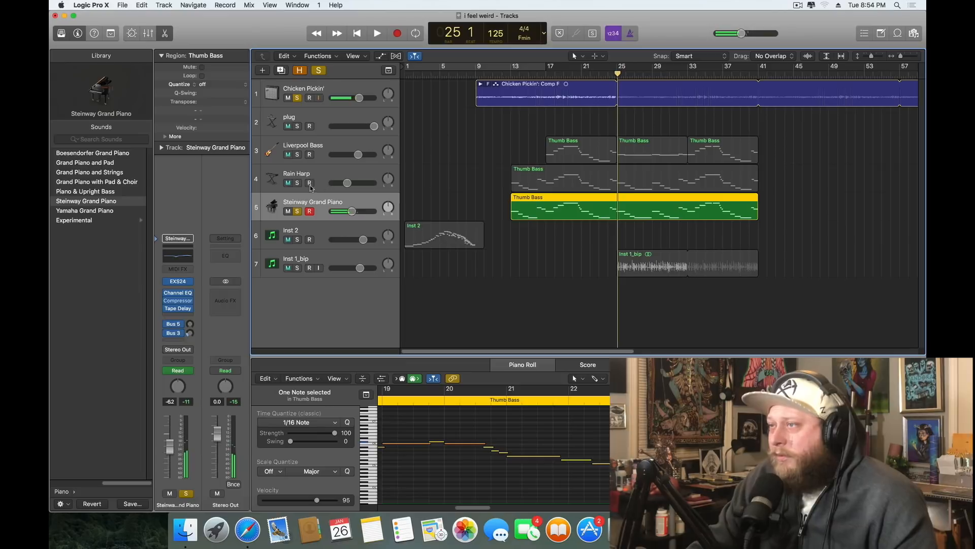
- Add the Rain Harp track to the soloed tracks and inspect its Sculpture instrument, closing the plug-in window when done
left_click(297, 183)
left_click(512, 74)
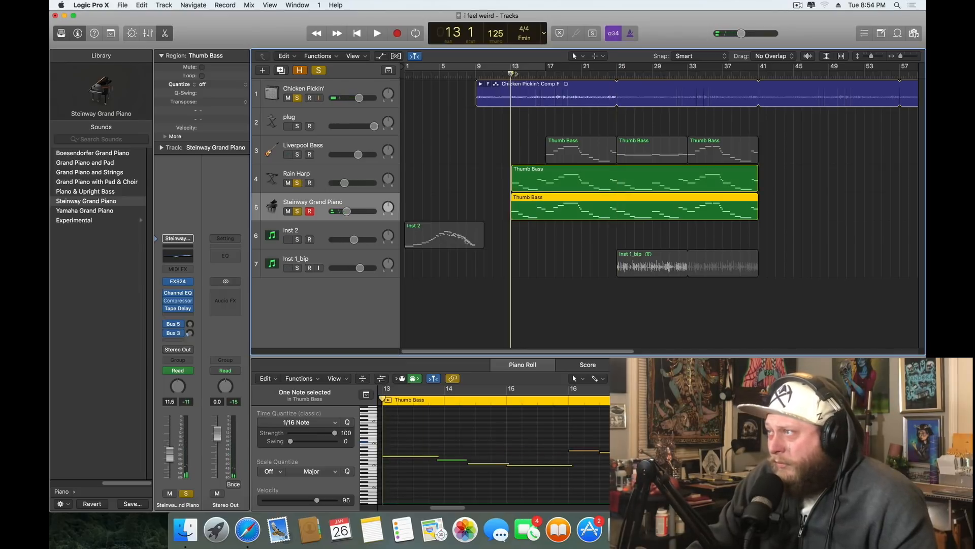
left_click(321, 178)
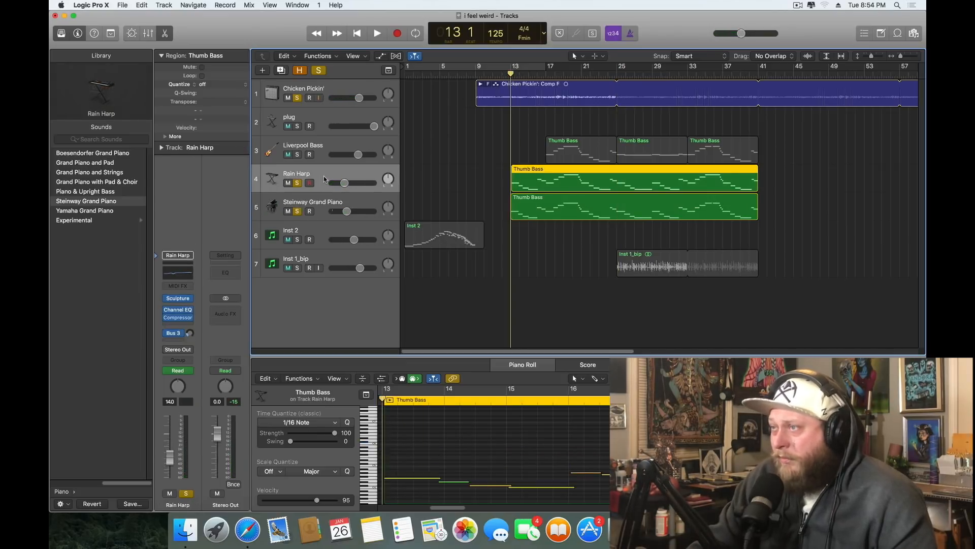
left_click(179, 298)
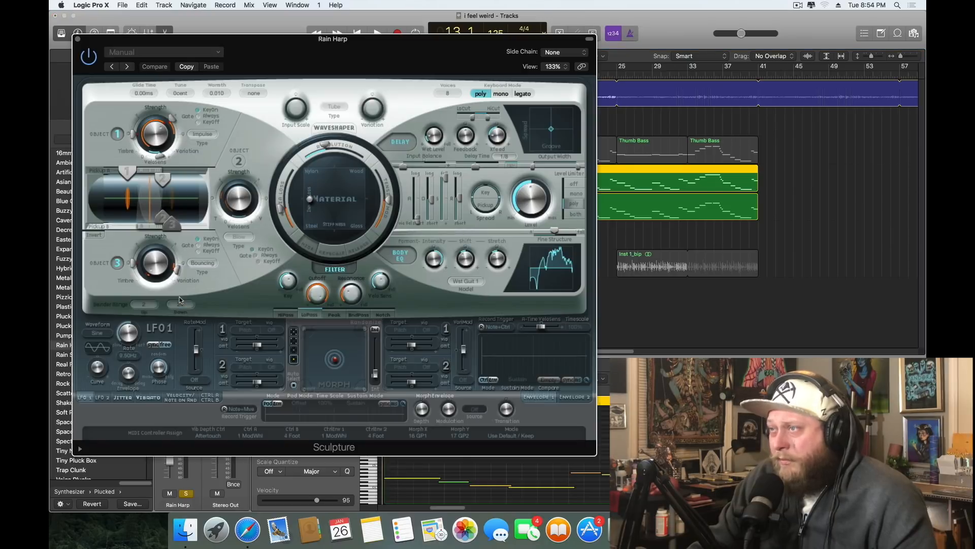
left_click_drag(386, 67, 413, 77)
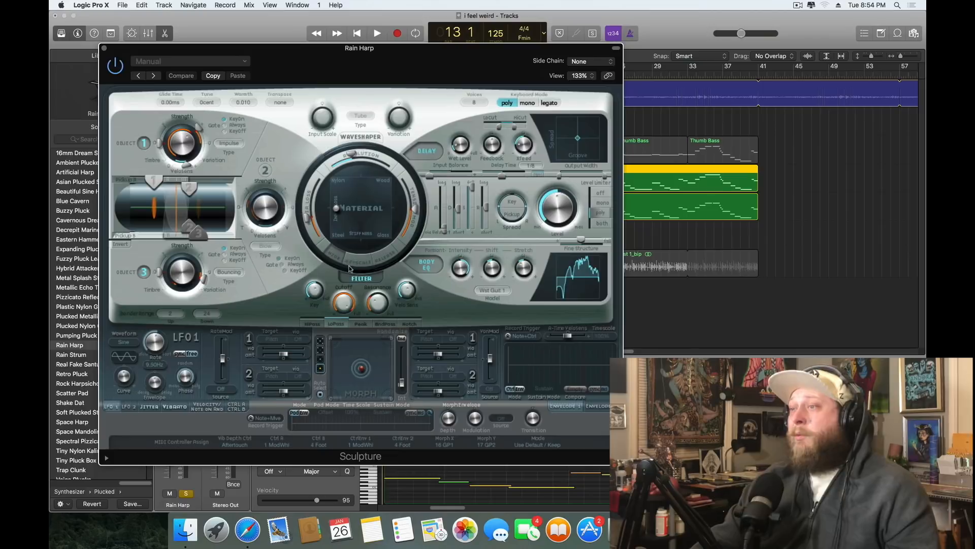
left_click(104, 48)
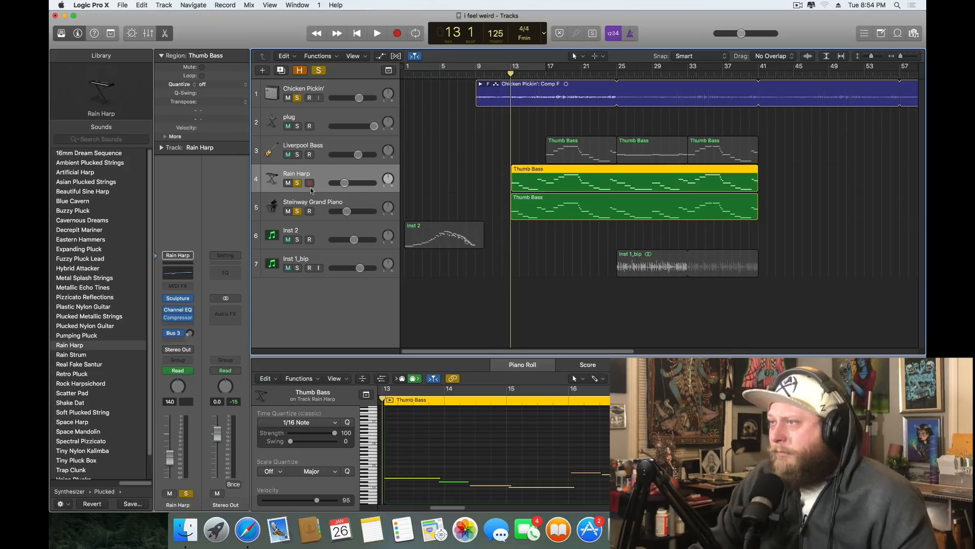
- Unsolo the Steinway Grand Piano and Chicken Pickin' tracks and audition Rain Harp alone from bar 13
left_click(296, 210)
left_click(297, 98)
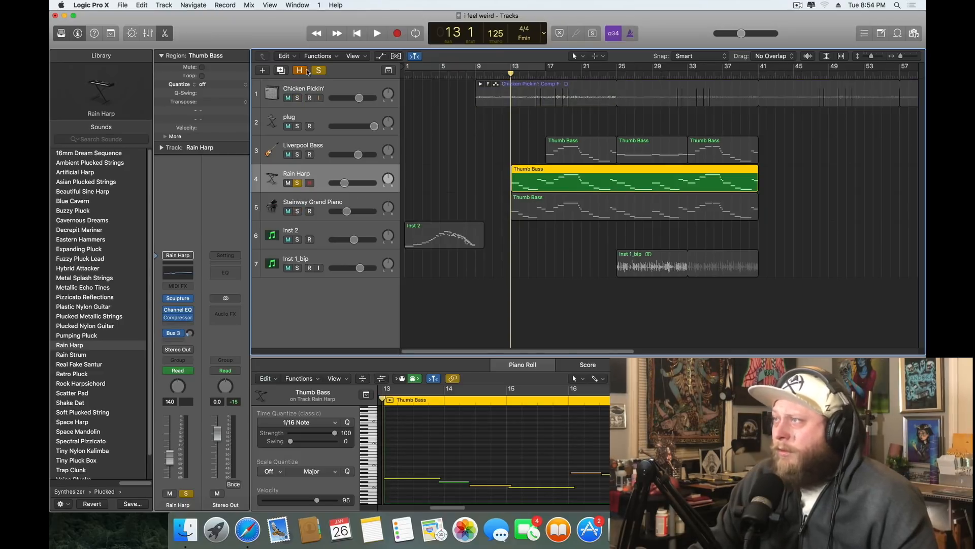
left_click(381, 33)
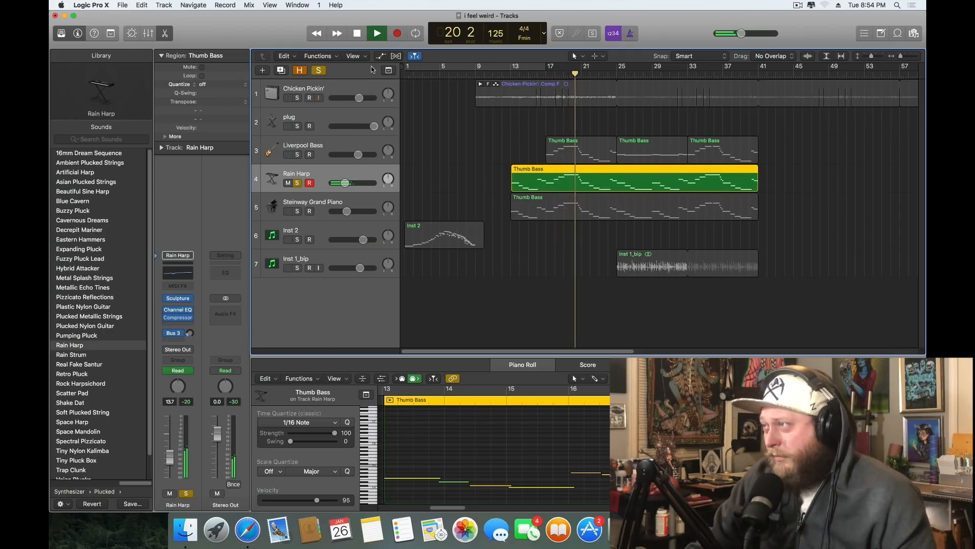
left_click(362, 32)
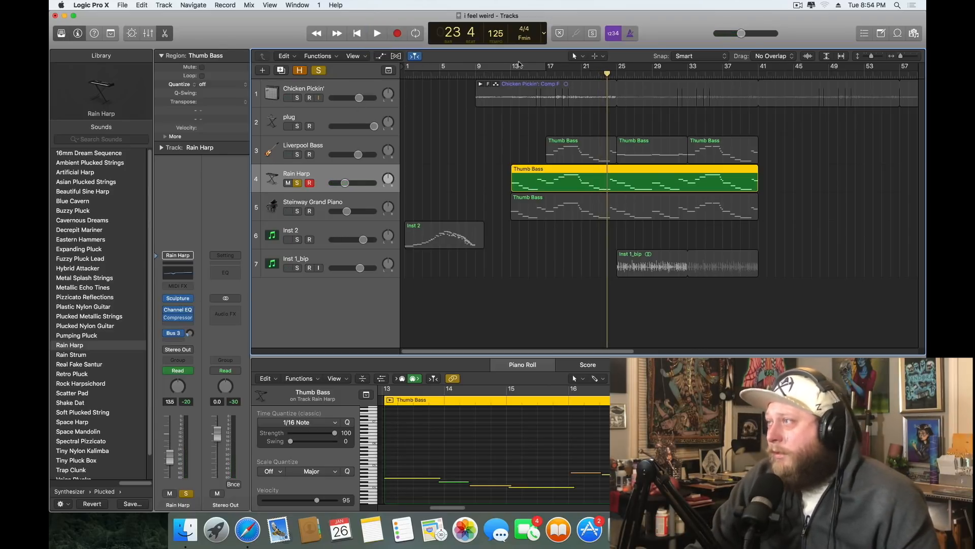
- Solo Chicken Pickin' and Steinway Grand Piano again and audition them with Rain Harp from bar 13
left_click(511, 75)
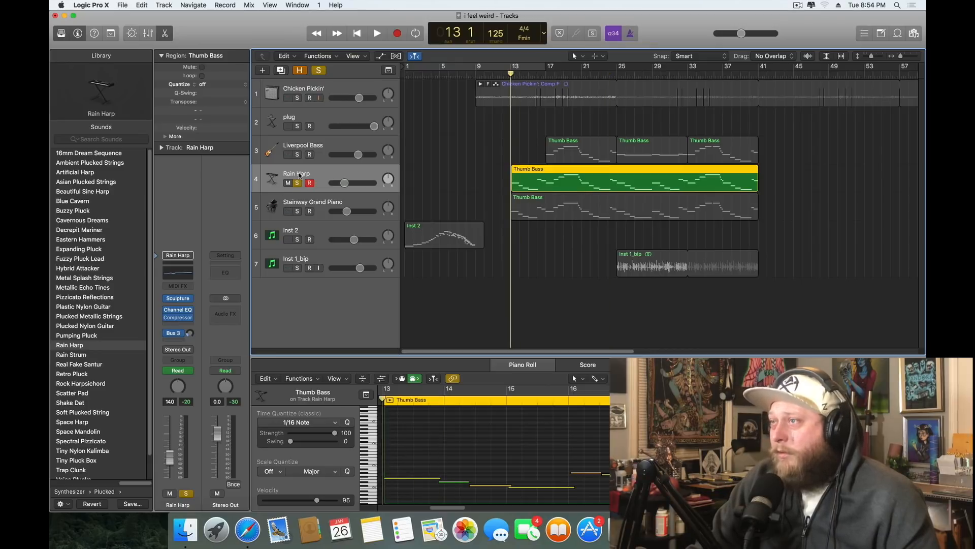
left_click(298, 98)
left_click(297, 211)
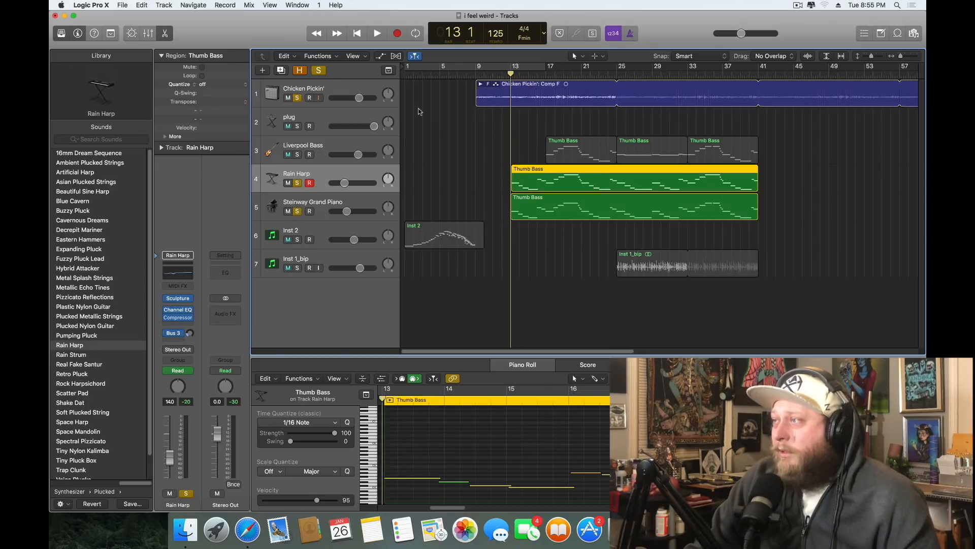
key("space")
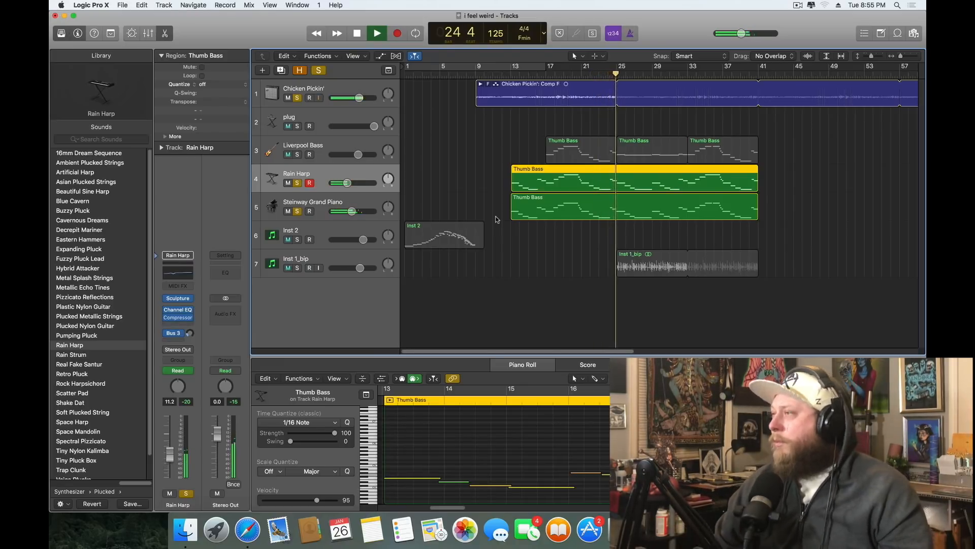
left_click(358, 33)
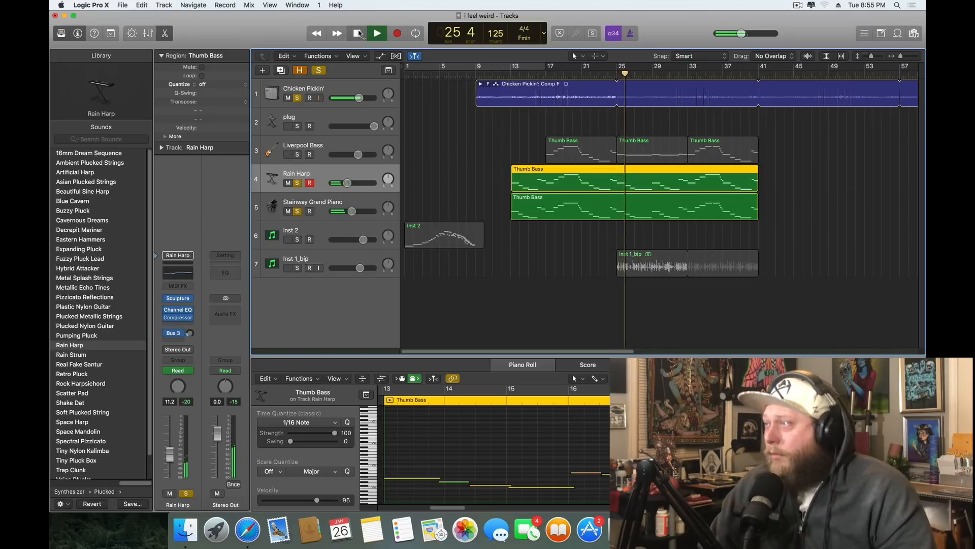
- Select the Liverpool Bass track and audition it alone, unsoloing Chicken Pickin', Rain Harp and Steinway Grand Piano
left_click(323, 147)
left_click(298, 99)
left_click(298, 183)
left_click(298, 211)
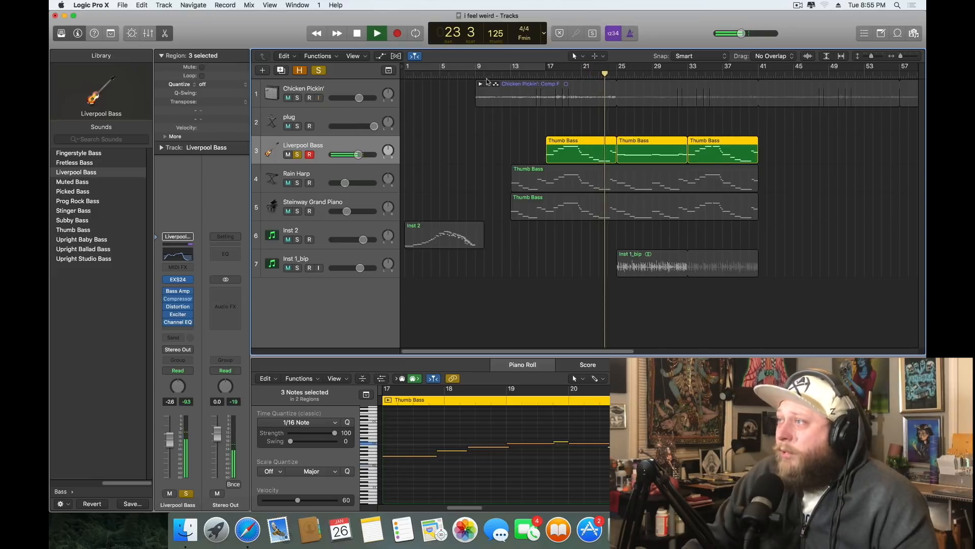
- Solo Chicken Pickin', Rain Harp and Steinway Grand Piano again and replay them together with Liverpool Bass from before the bass entry
left_click(296, 98)
left_click(297, 183)
left_click(297, 210)
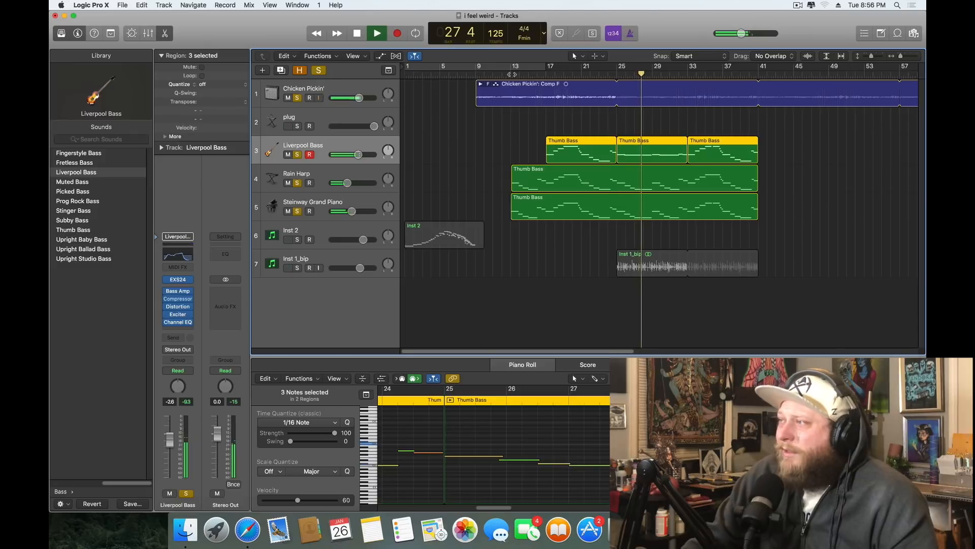
left_click(530, 71)
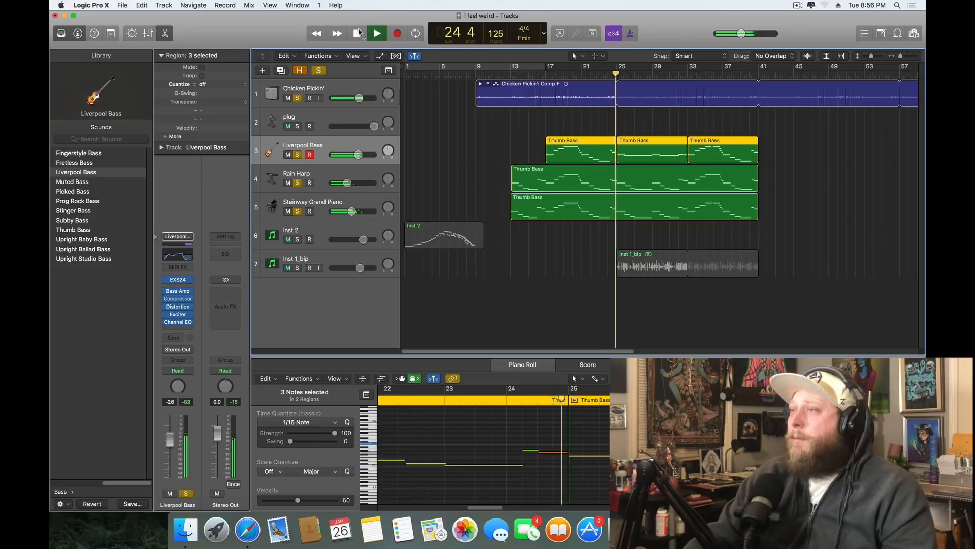
left_click(357, 33)
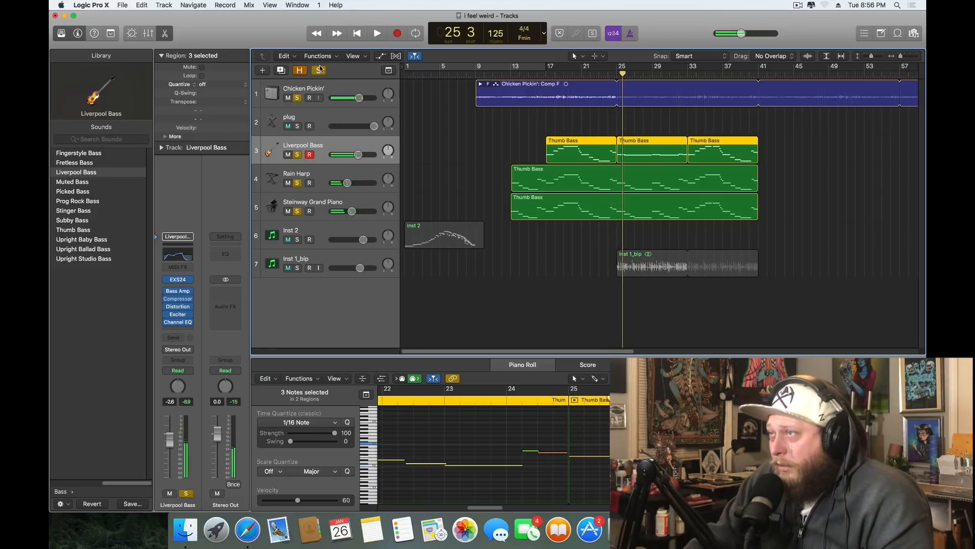
- Add the Inst 1_bip track to the soloed tracks and audition the combination from bar 24
left_click(297, 268)
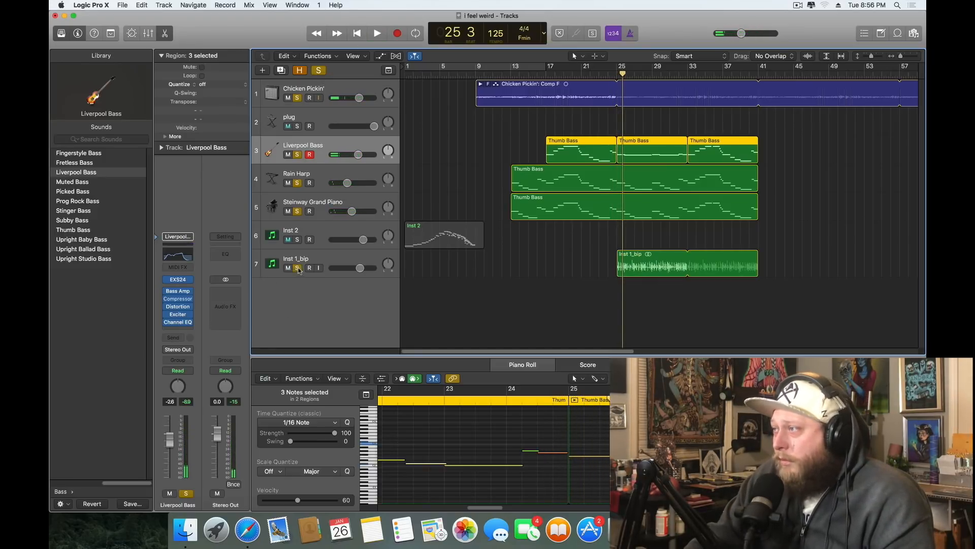
key("comma")
key("comma")
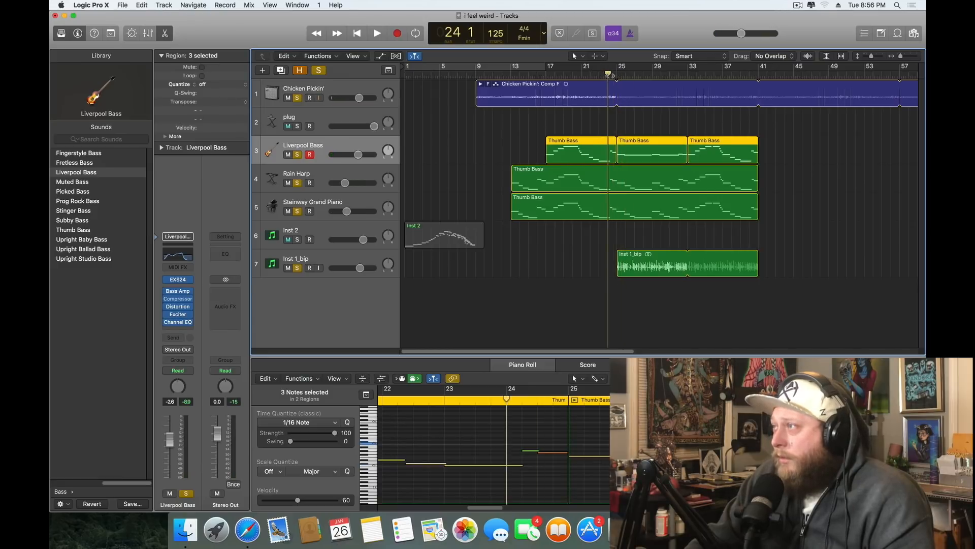
left_click(379, 33)
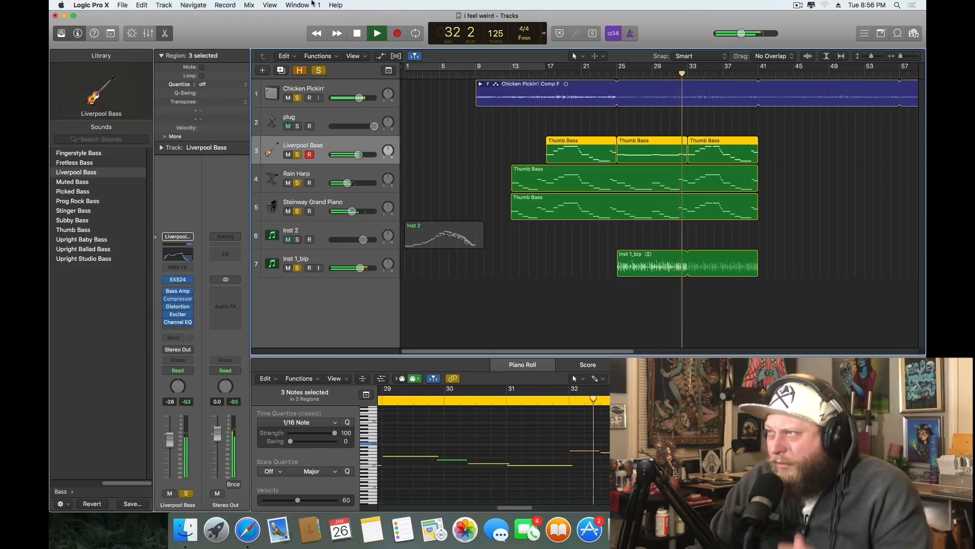
left_click(357, 33)
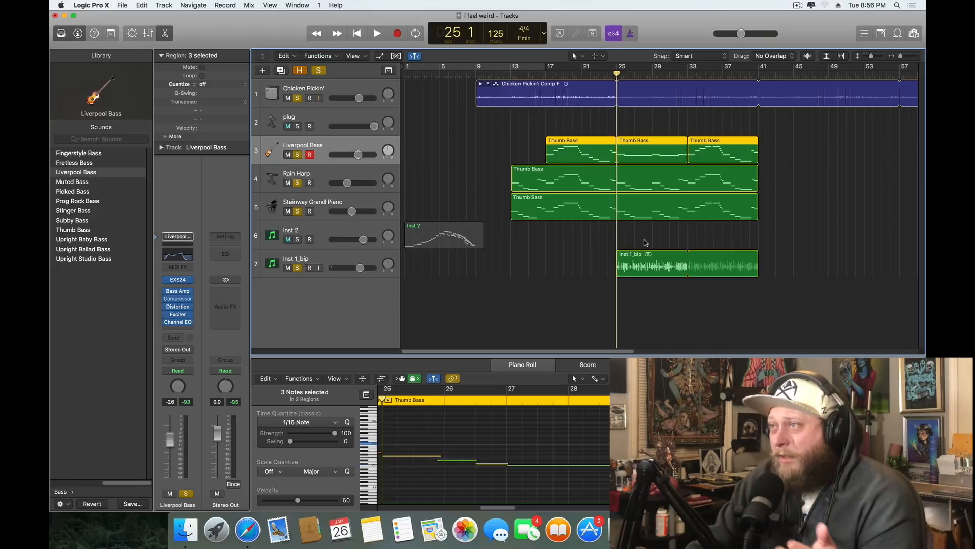
- Replay the five soloed tracks from bar 24 and stop playback after bar 35
key("comma")
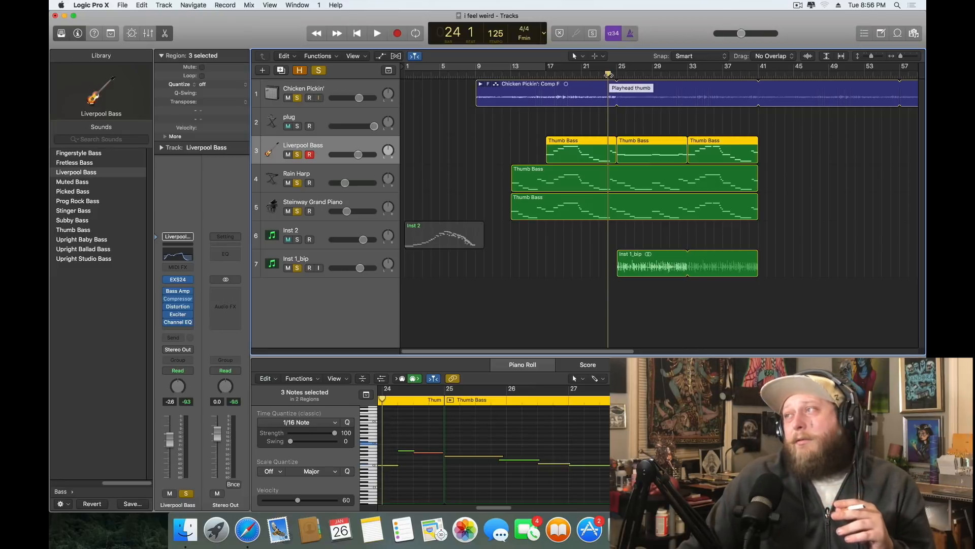
key("space")
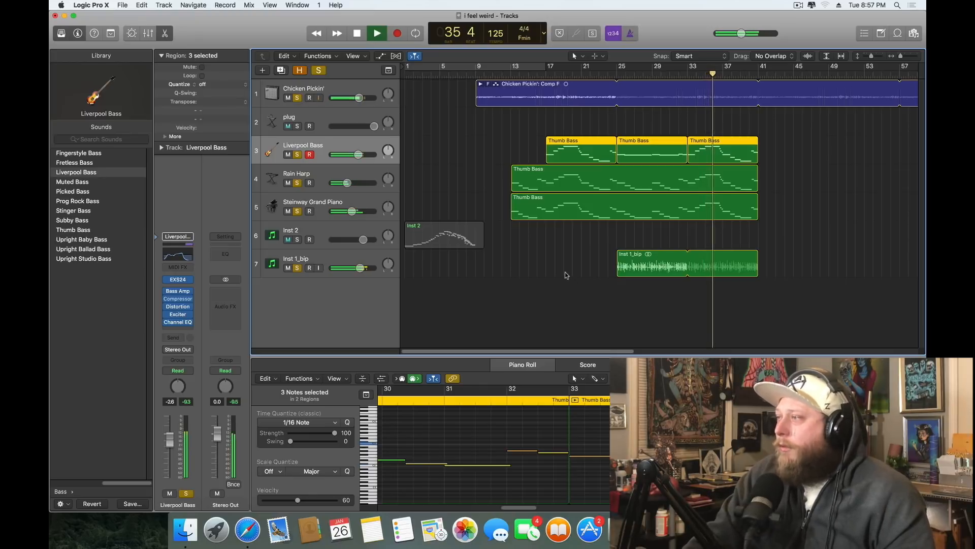
key("space")
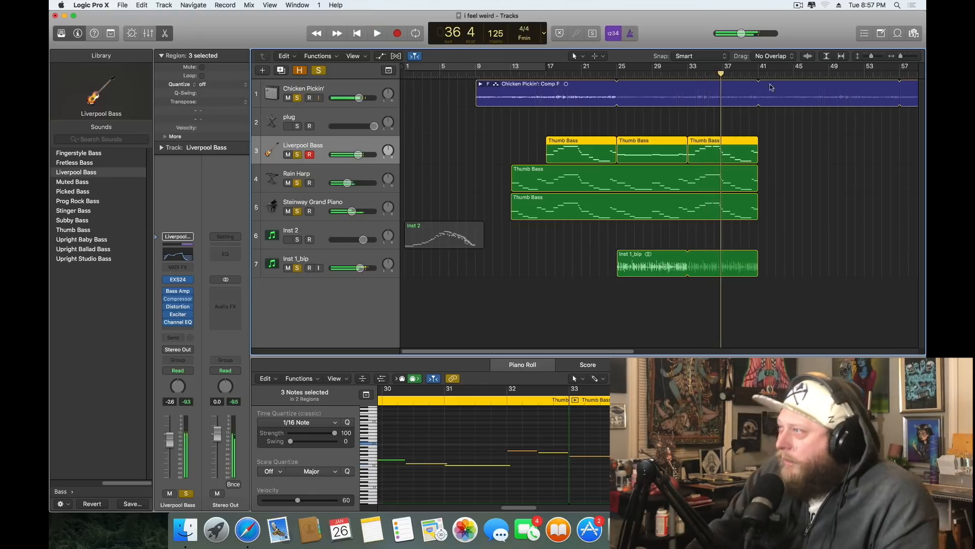
- Return the playhead to bar 1, then select the Inst 2 track and solo it with the others
left_click_drag(612, 73, 474, 84)
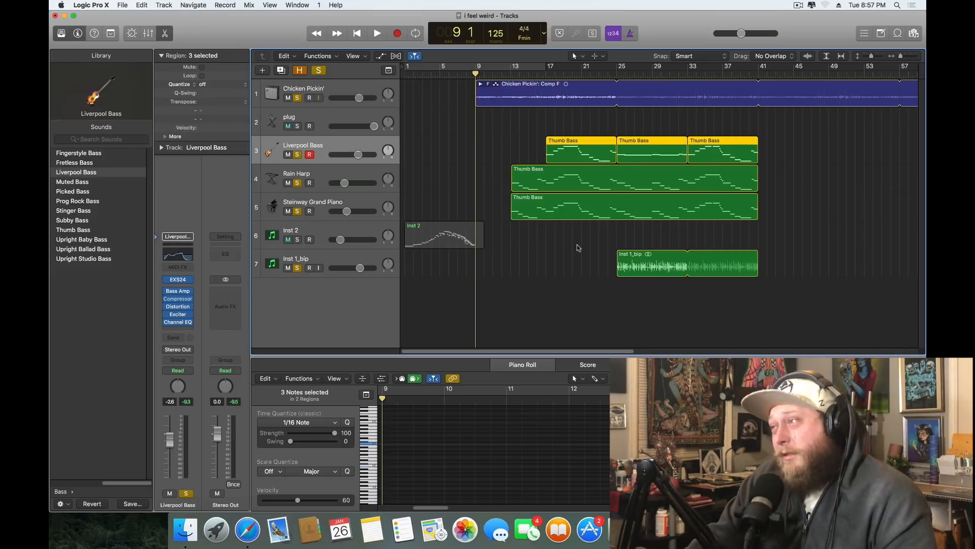
left_click(358, 33)
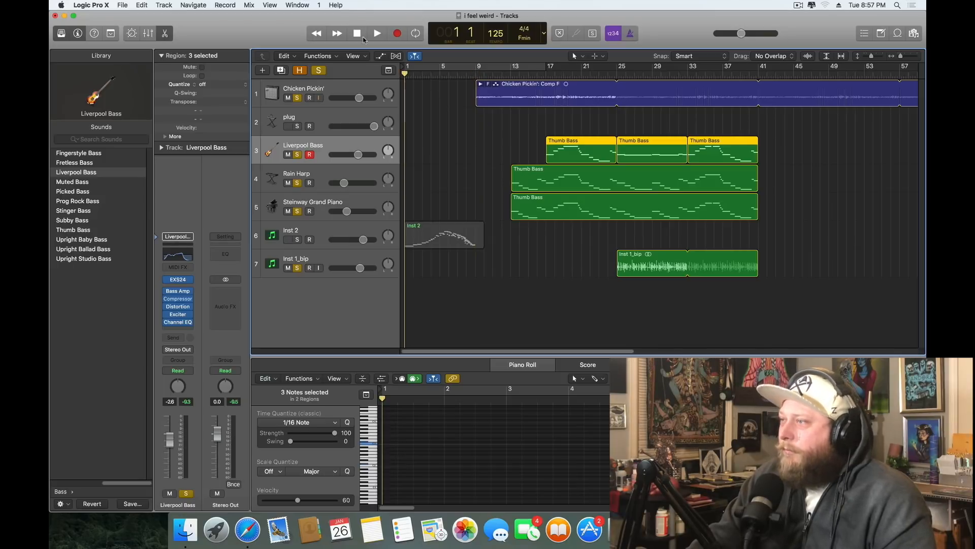
left_click(325, 231)
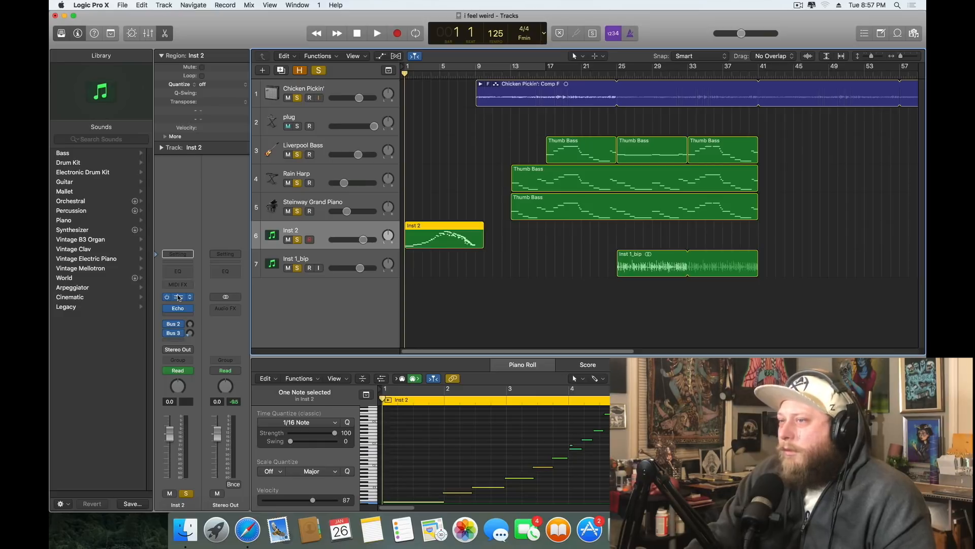
- Open the Iris 2 instrument on the Inst 2 track and audition Sample 1 and Sample 2 on its keyboard
left_click(178, 297)
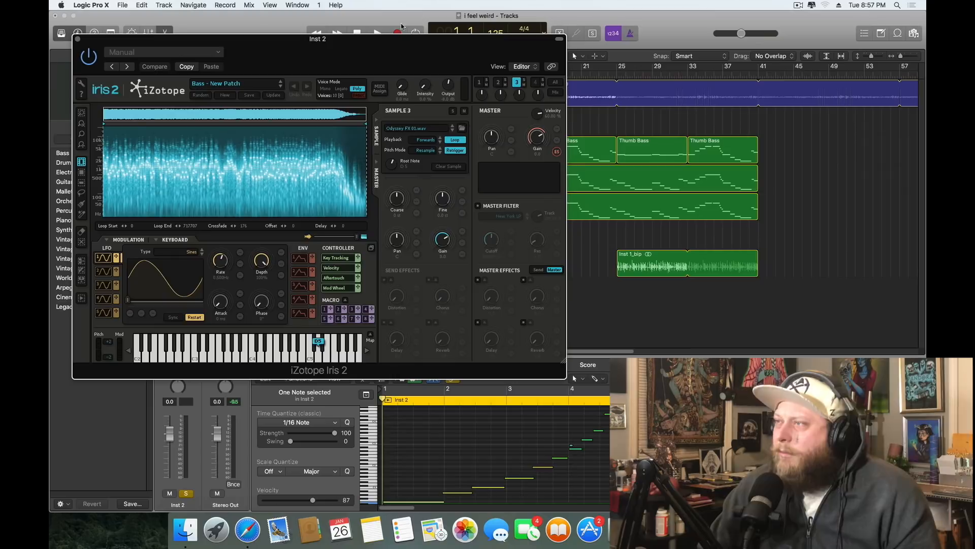
left_click(479, 82)
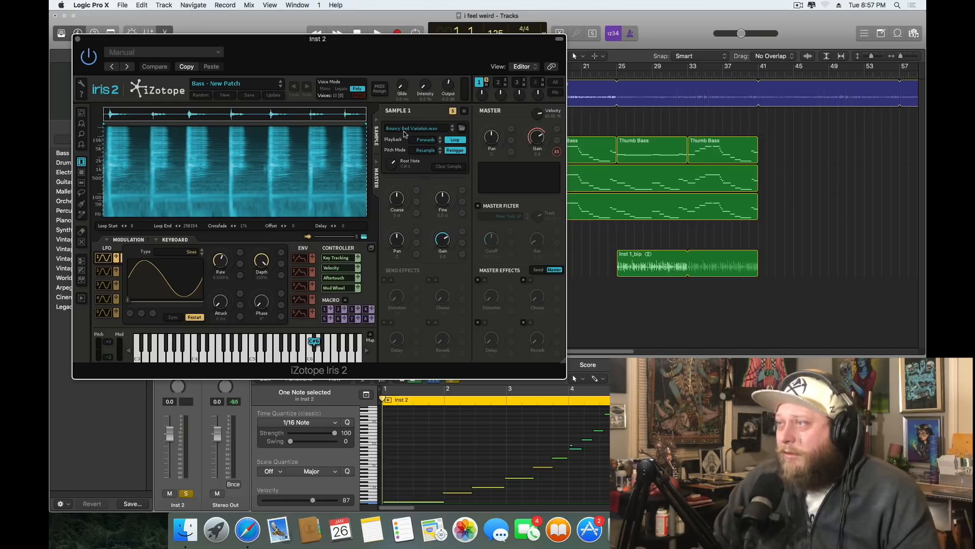
left_click(308, 358)
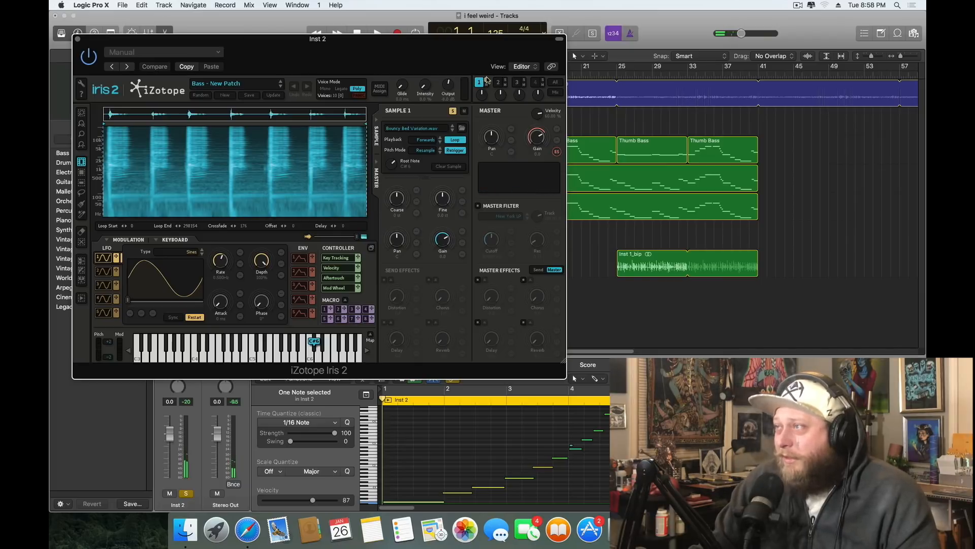
left_click(499, 83)
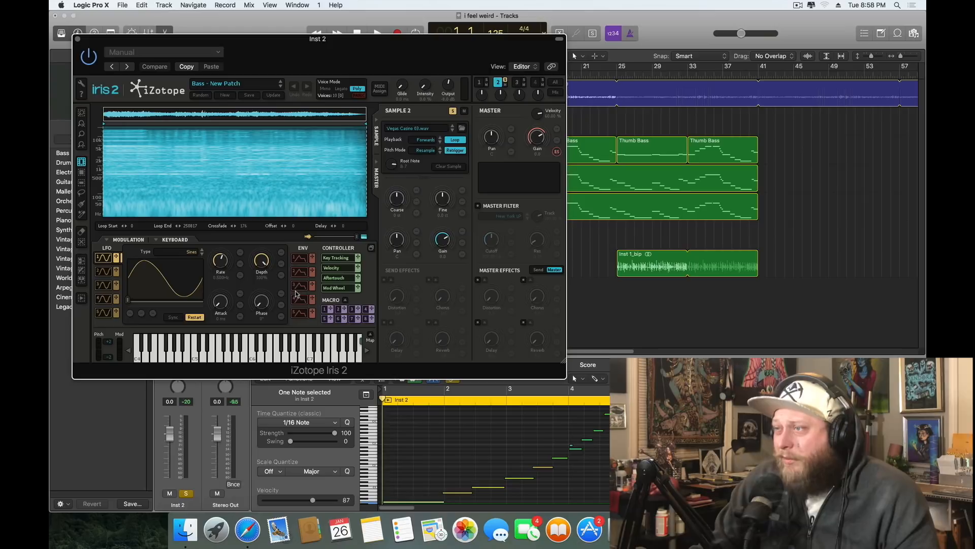
left_click(250, 359)
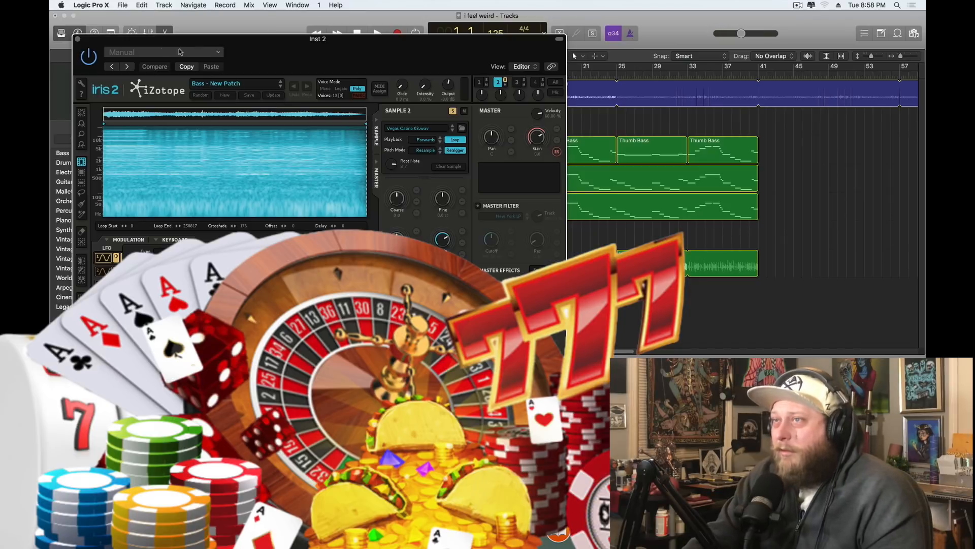
- Audition Sample 3 of the Inst 2 track's Iris 2 patch on its keyboard and close the instrument window
left_click_drag(171, 41, 255, 95)
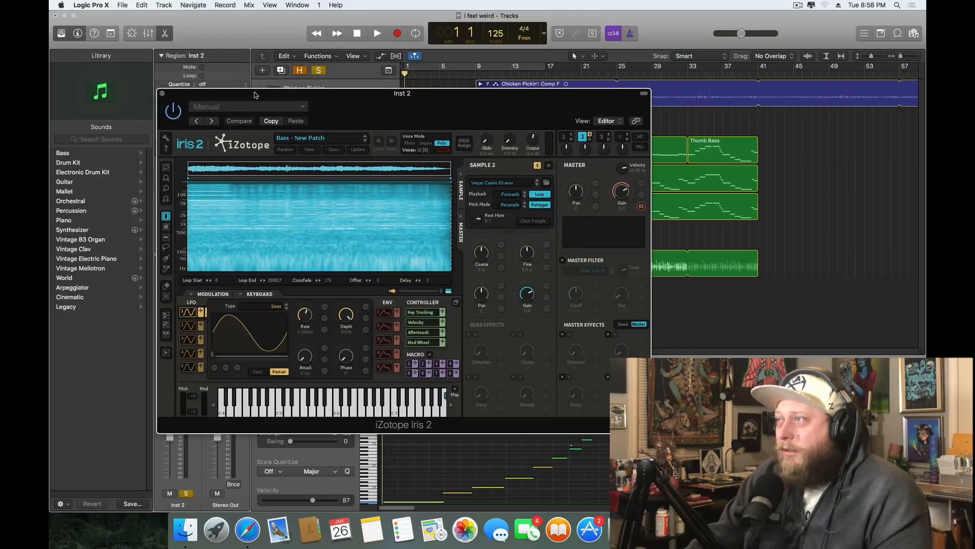
left_click(162, 95)
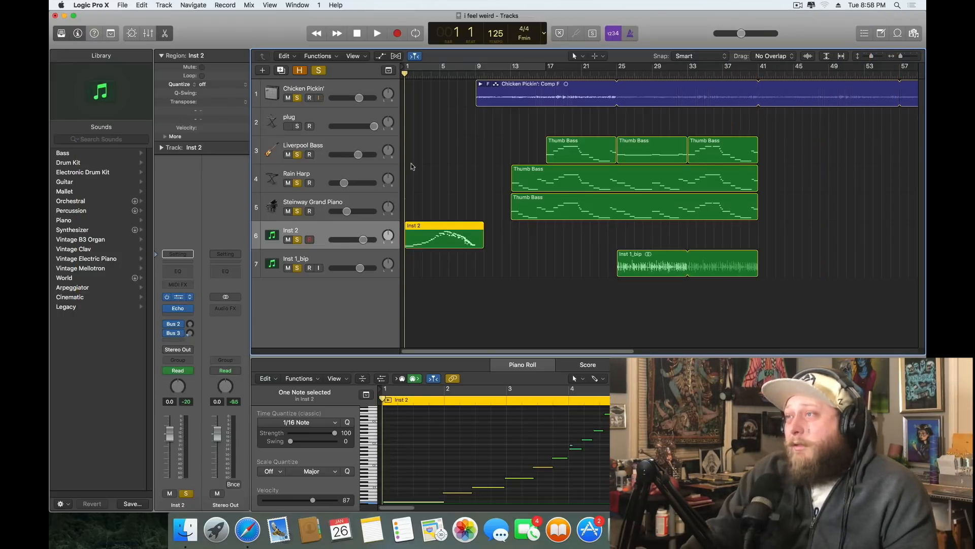
key("v")
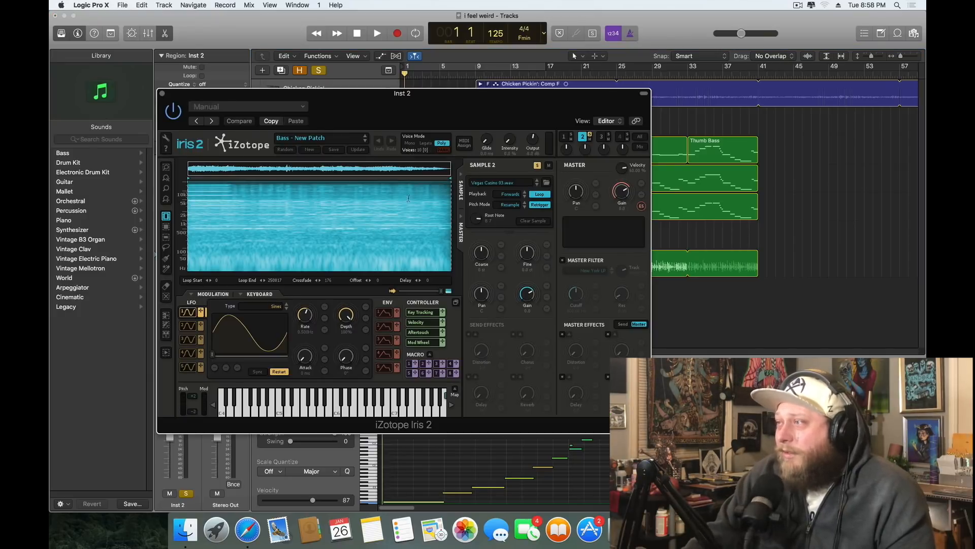
left_click(604, 136)
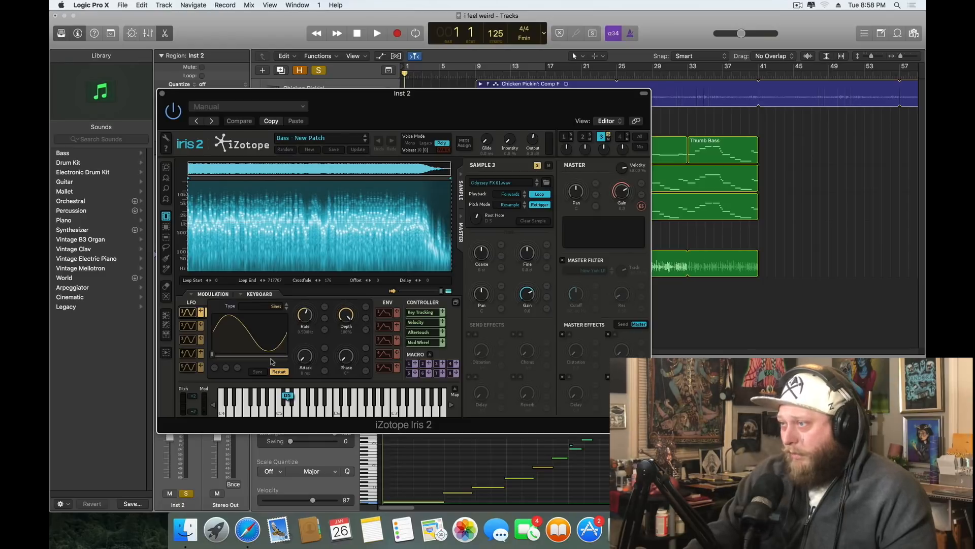
left_click(335, 412)
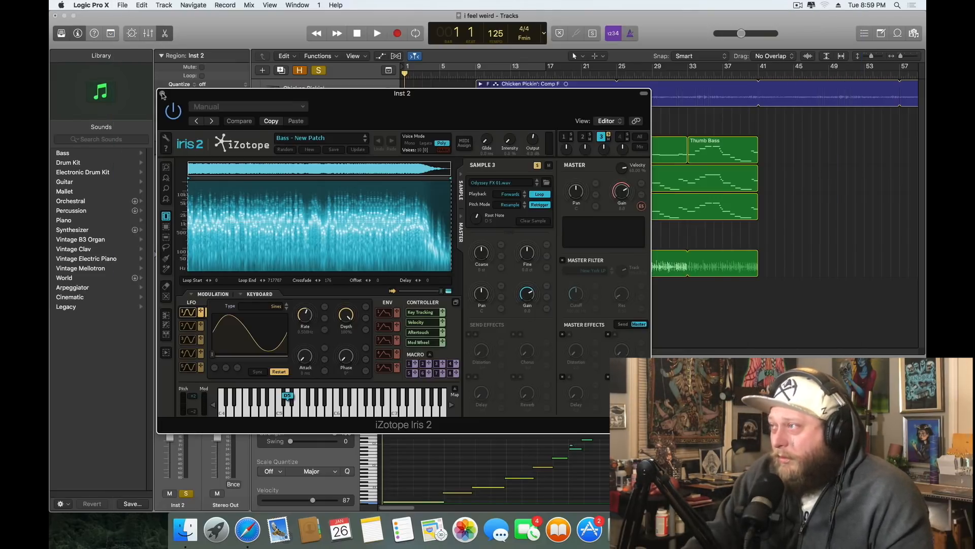
left_click(163, 96)
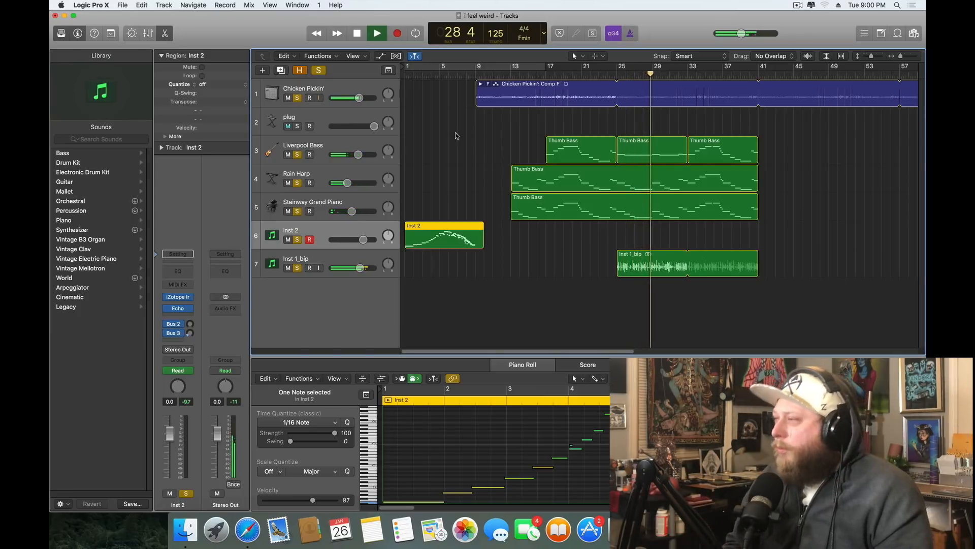
- Stop playback after bar 29, return the playhead to bar 1 and play the soloed tracks from the start
key("space")
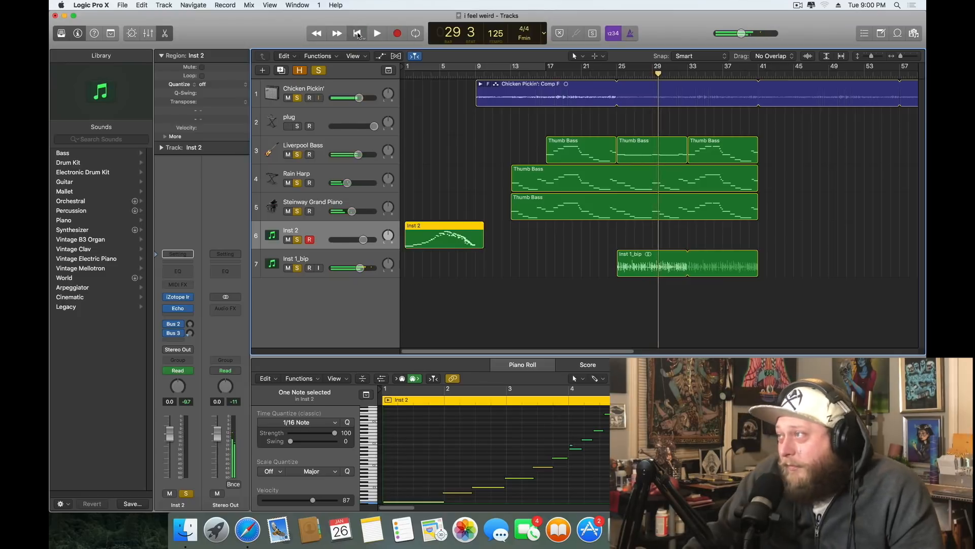
key("Return")
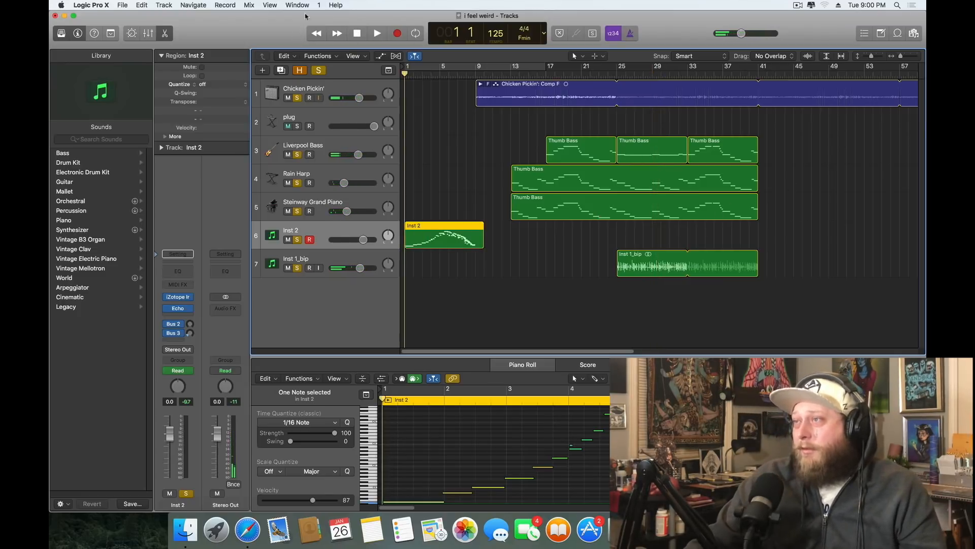
left_click(377, 33)
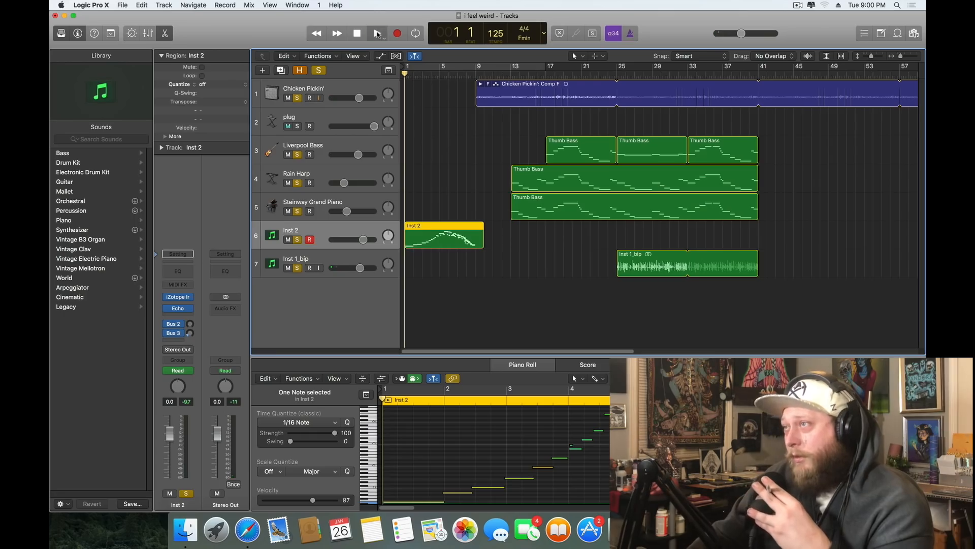
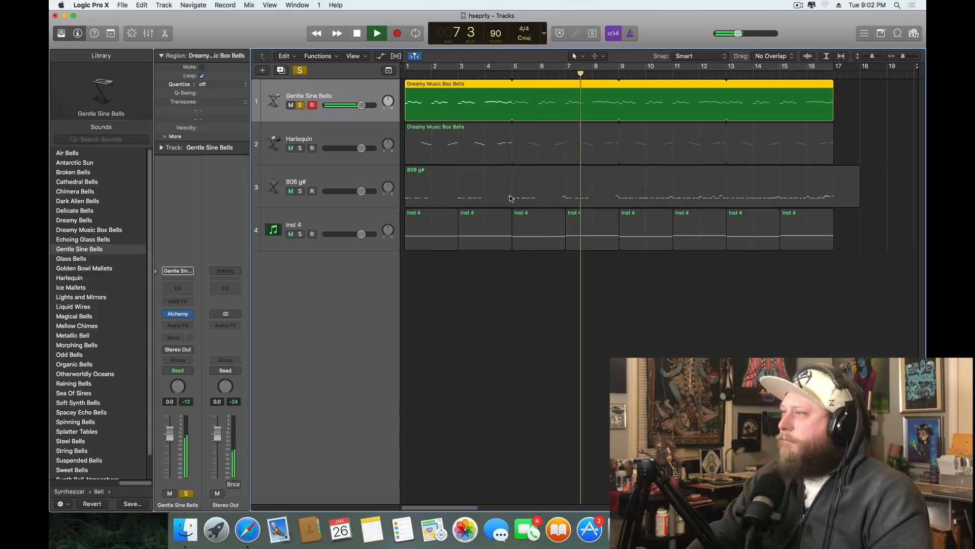
- Solo the Harlequin track together with Gentle Sine Bells, play both from bar 1 and return the playhead to the start
left_click(358, 33)
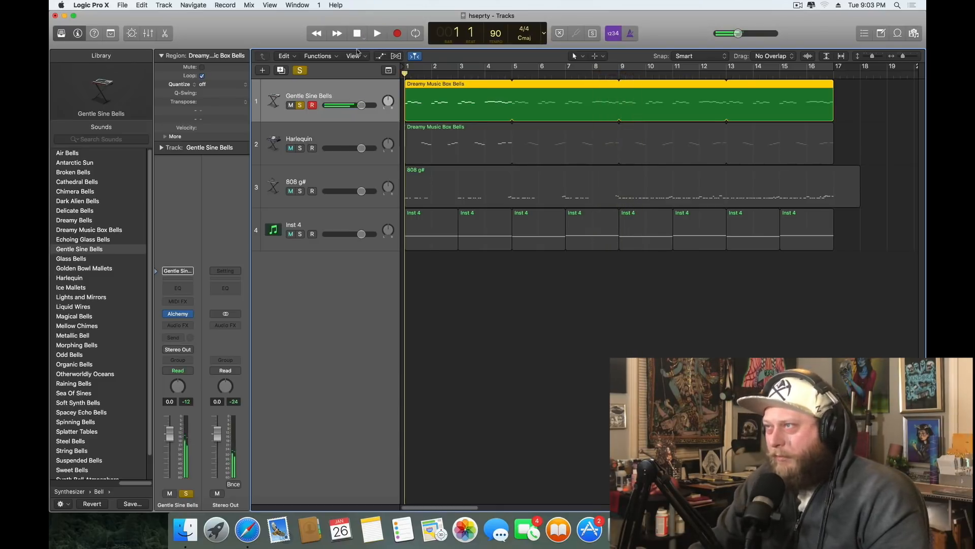
left_click(330, 135)
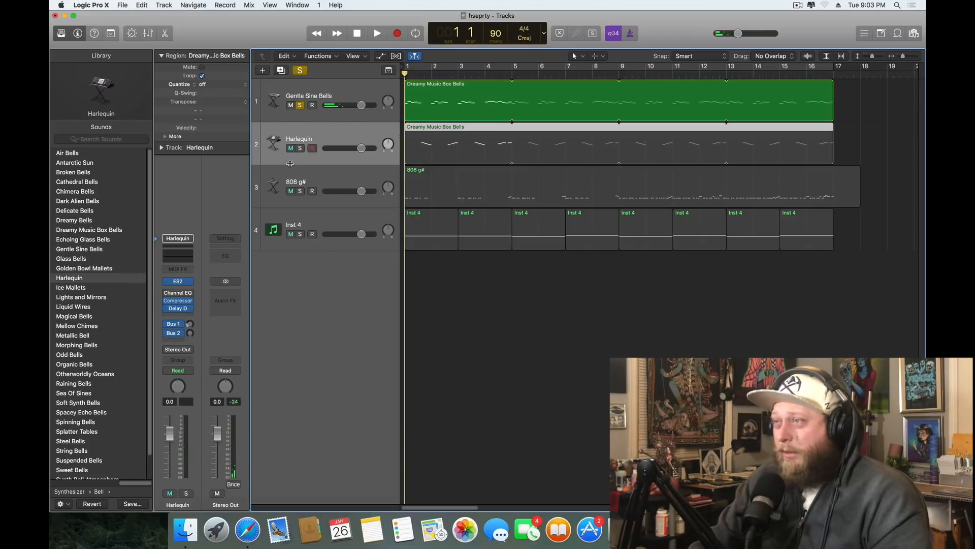
left_click(300, 148)
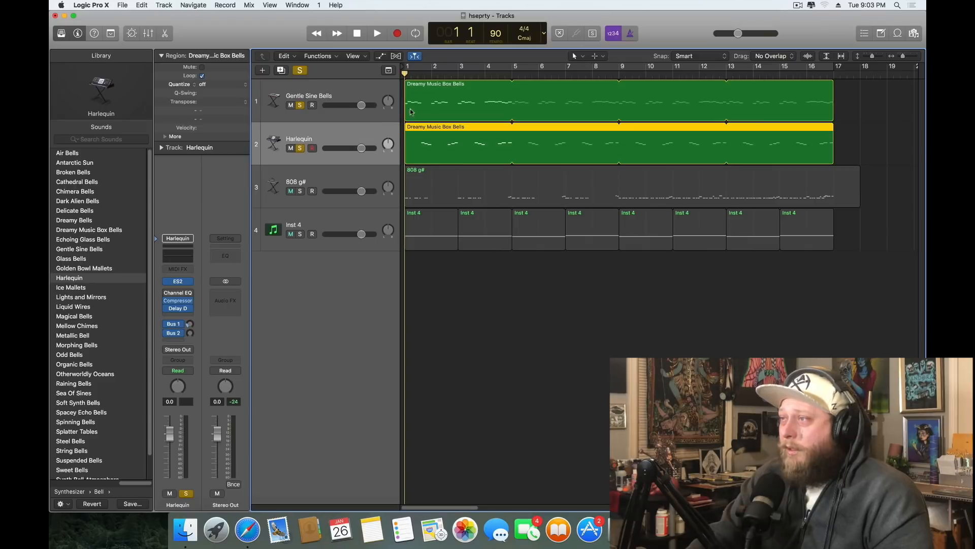
left_click(378, 33)
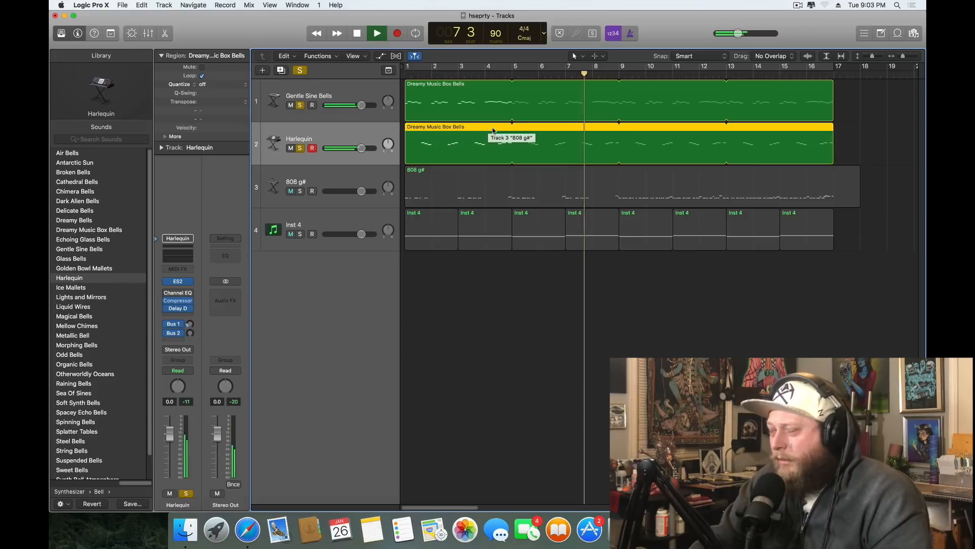
left_click(357, 33)
left_click(357, 33)
- Solo the Inst 4 track with the two bell tracks and open its BreakTweaker instrument
left_click(323, 172)
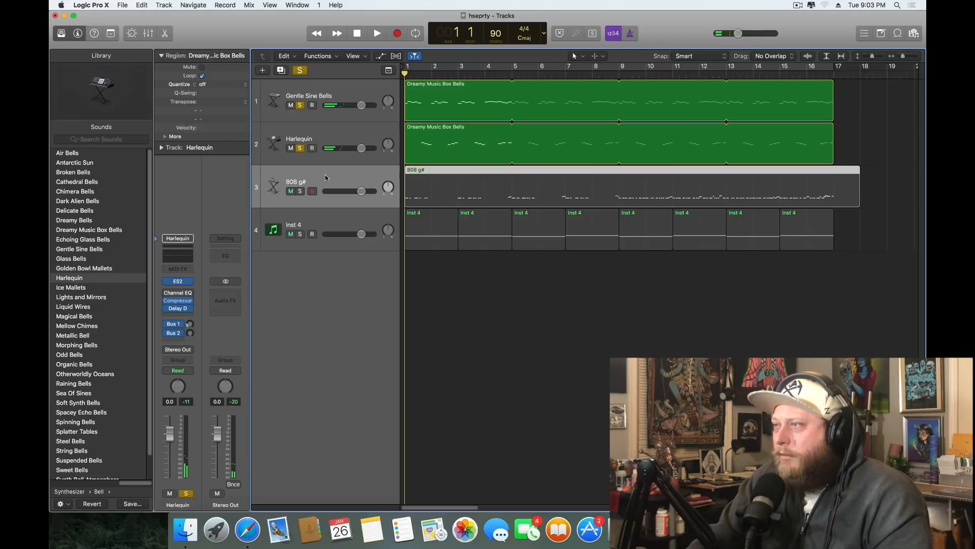
left_click(322, 228)
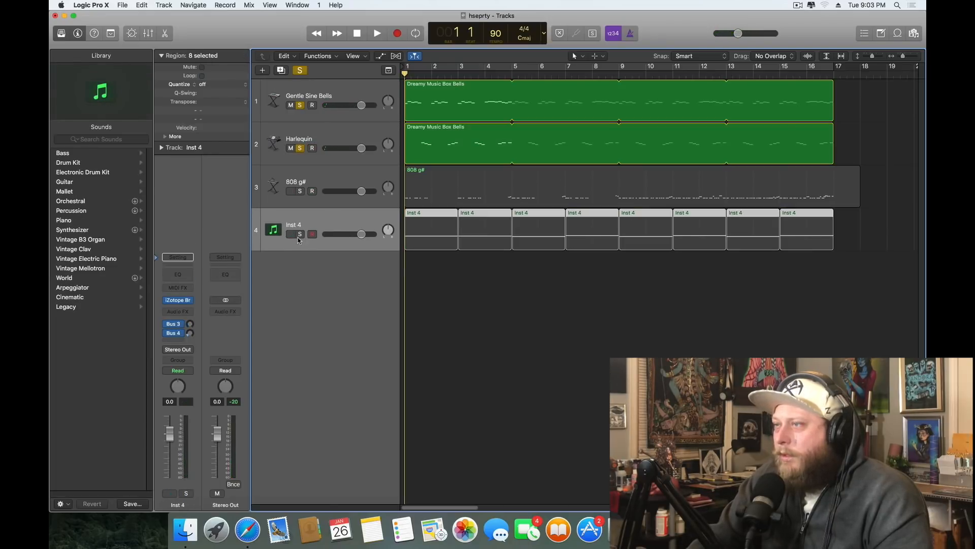
left_click(300, 235)
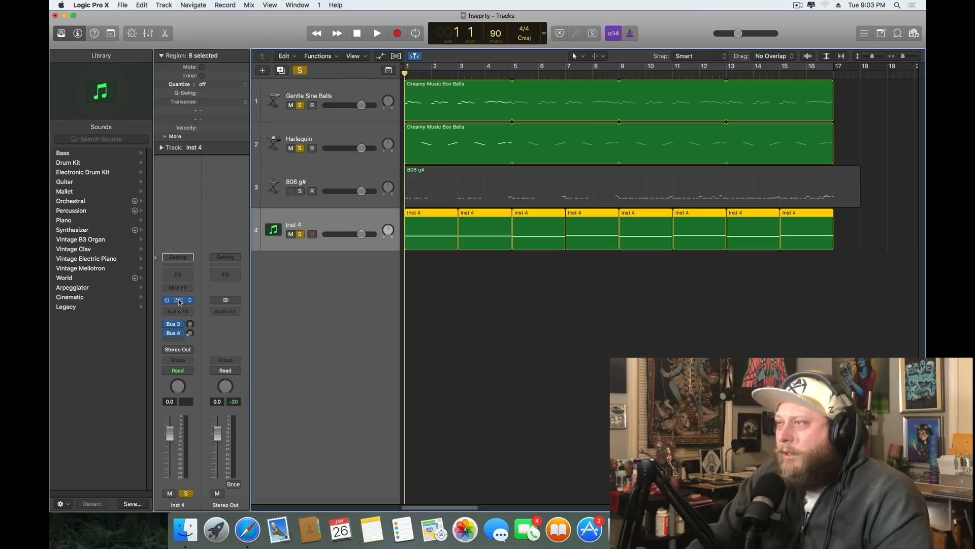
key("v")
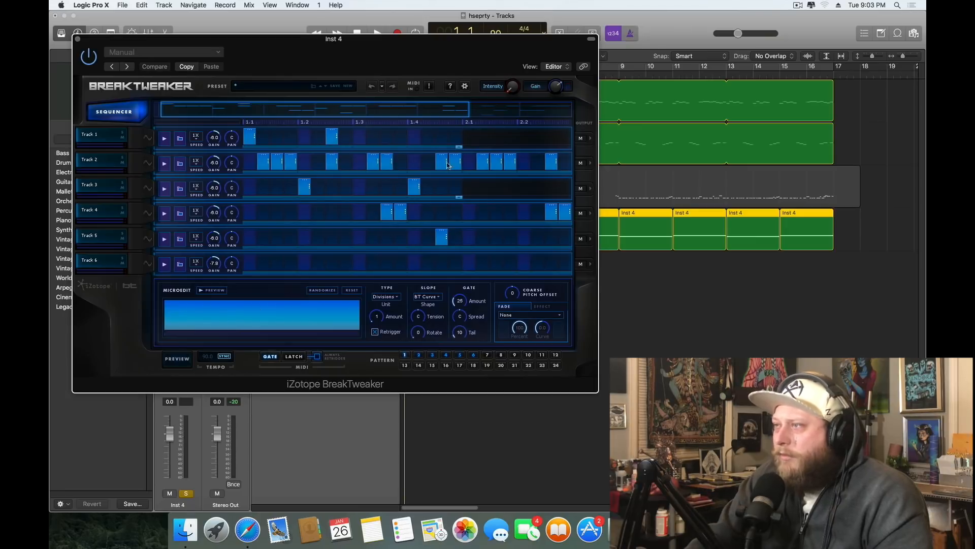
- Examine the sample generators of BreakTweaker tracks 1 to 6 one after another and close the instrument window
left_click(147, 139)
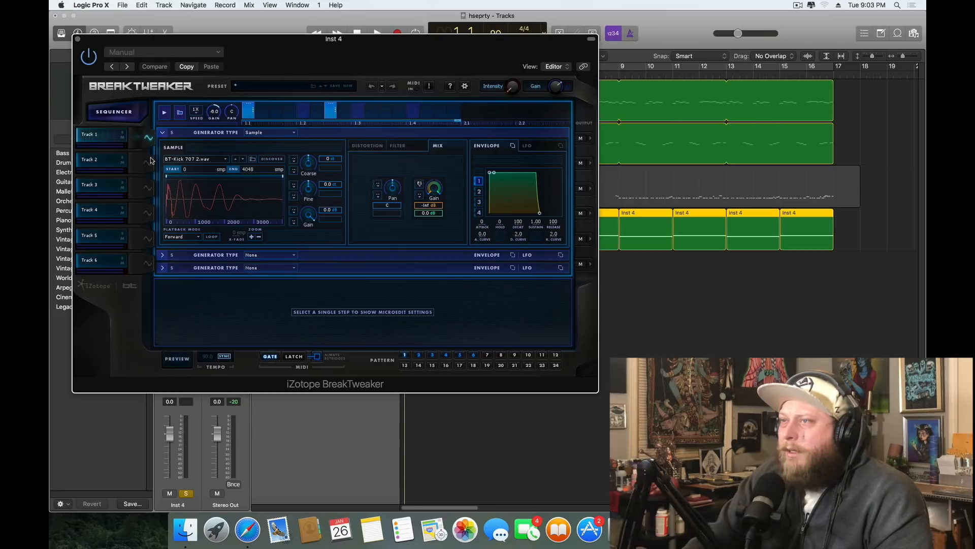
left_click(148, 163)
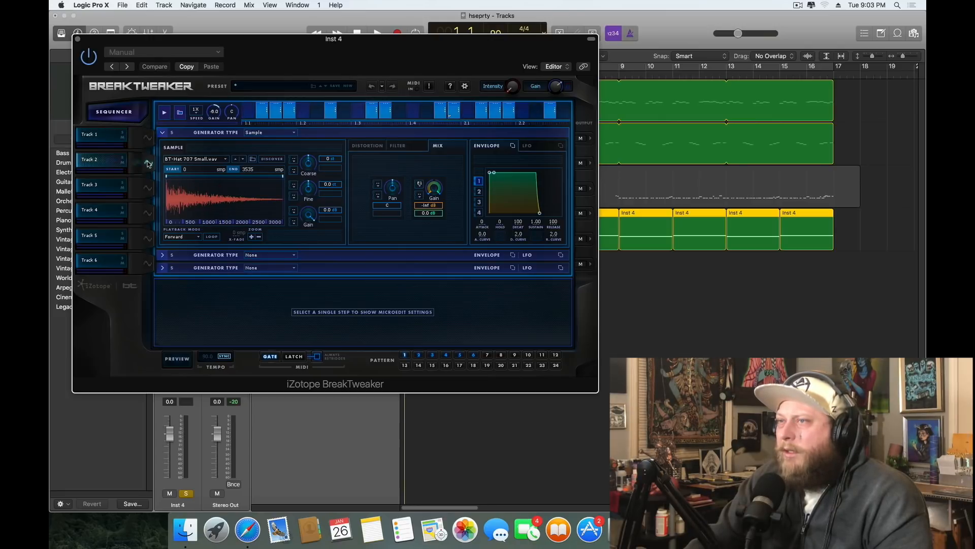
left_click(149, 187)
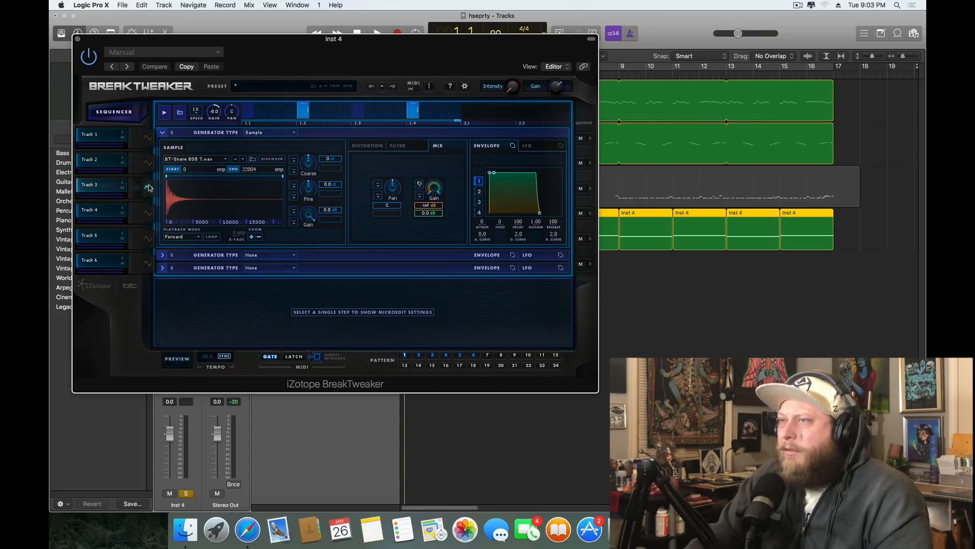
left_click(148, 213)
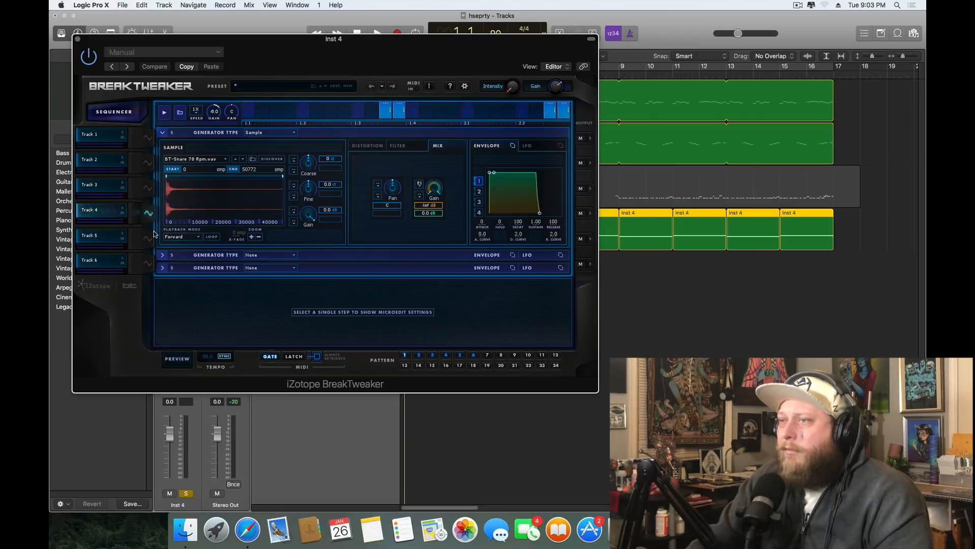
left_click(149, 238)
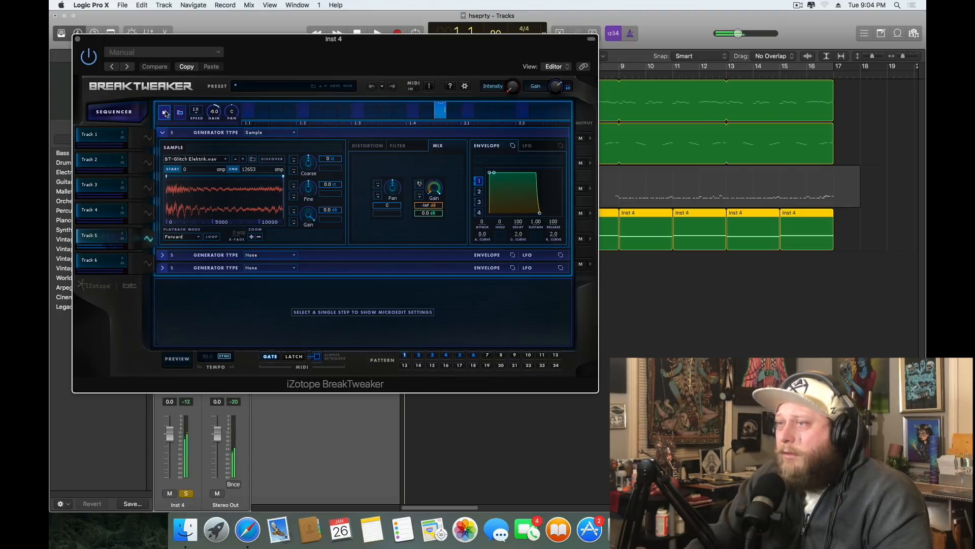
left_click(148, 263)
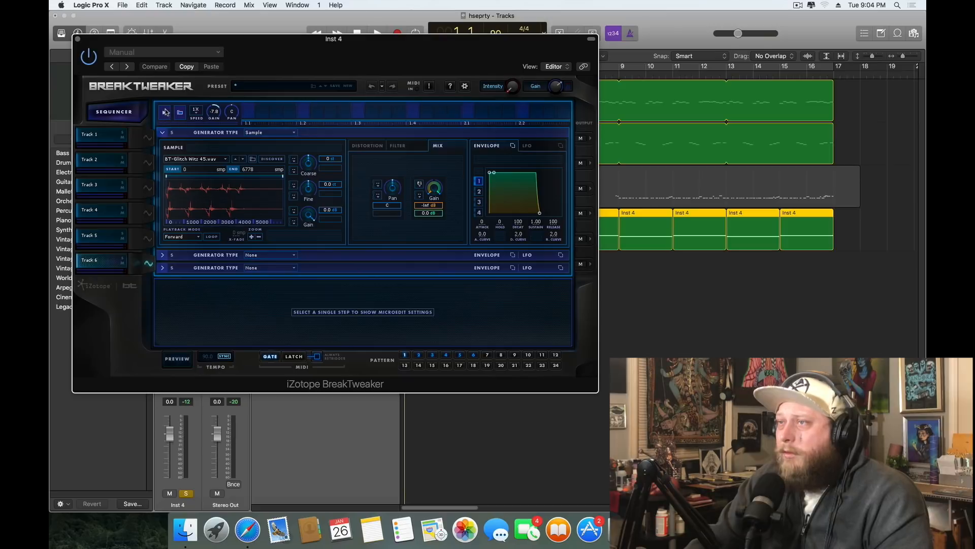
left_click(78, 40)
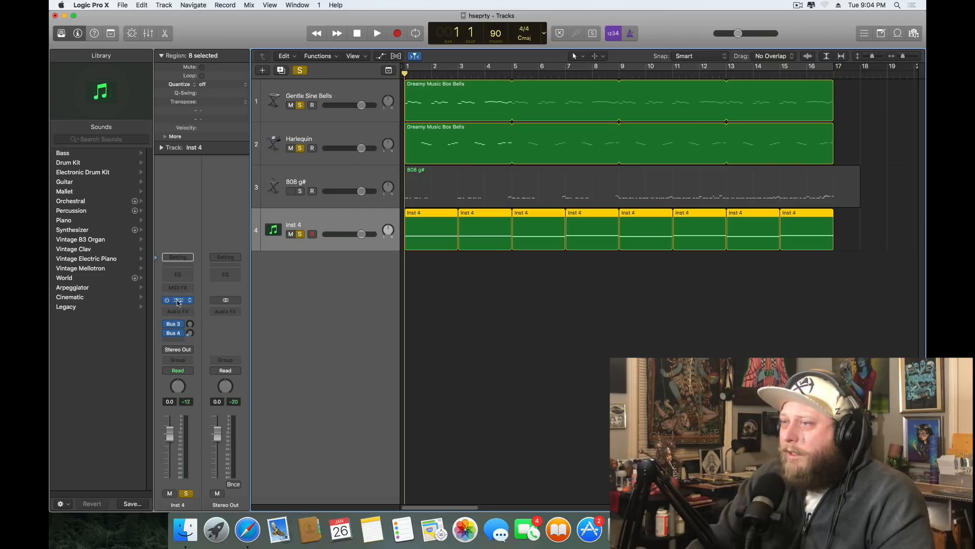
- Reopen the Inst 4 track's BreakTweaker, show its sequencer and preview patterns 1 to 5 one after another
key("v")
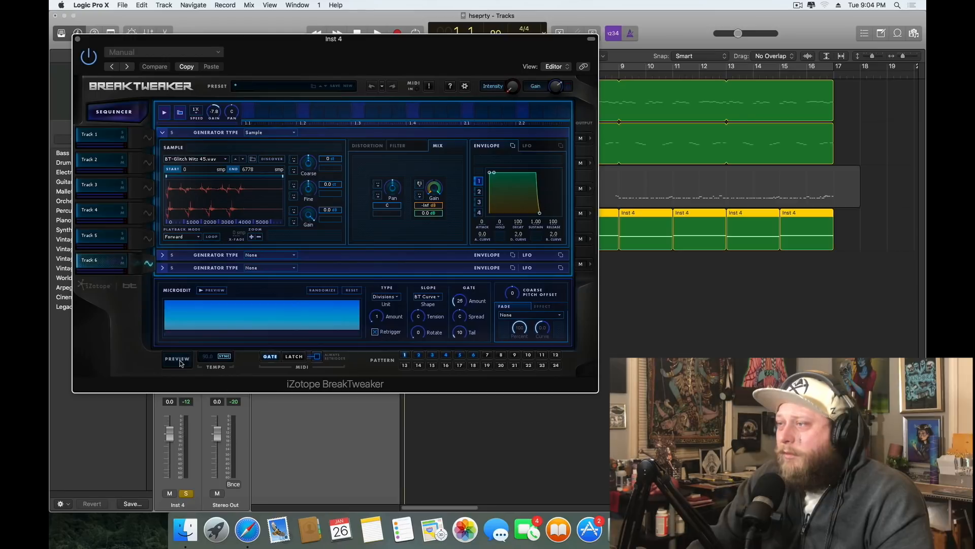
left_click(138, 114)
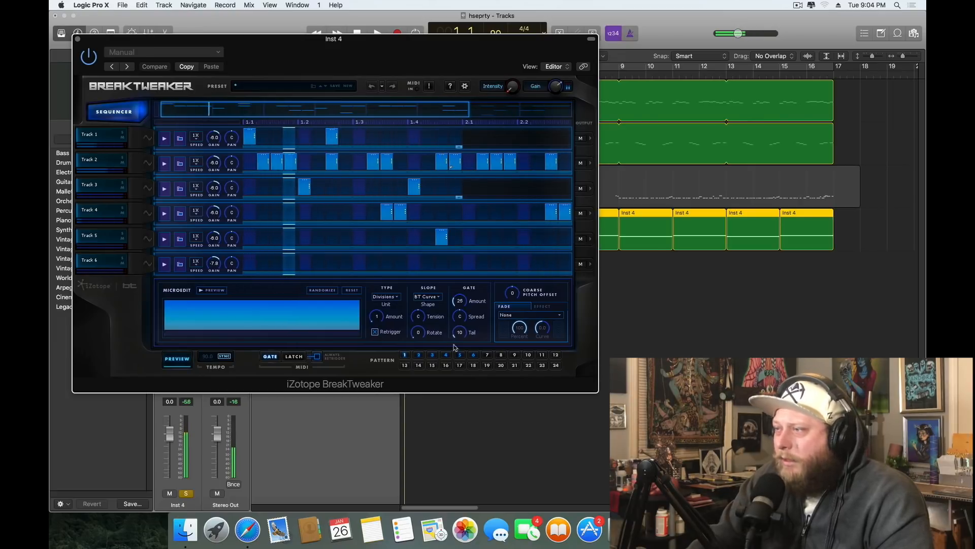
left_click(419, 355)
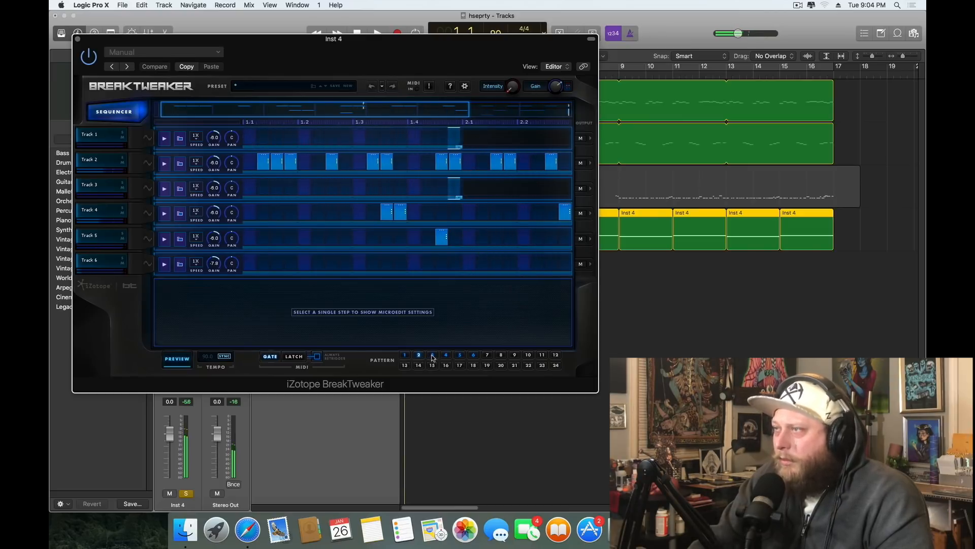
left_click(433, 355)
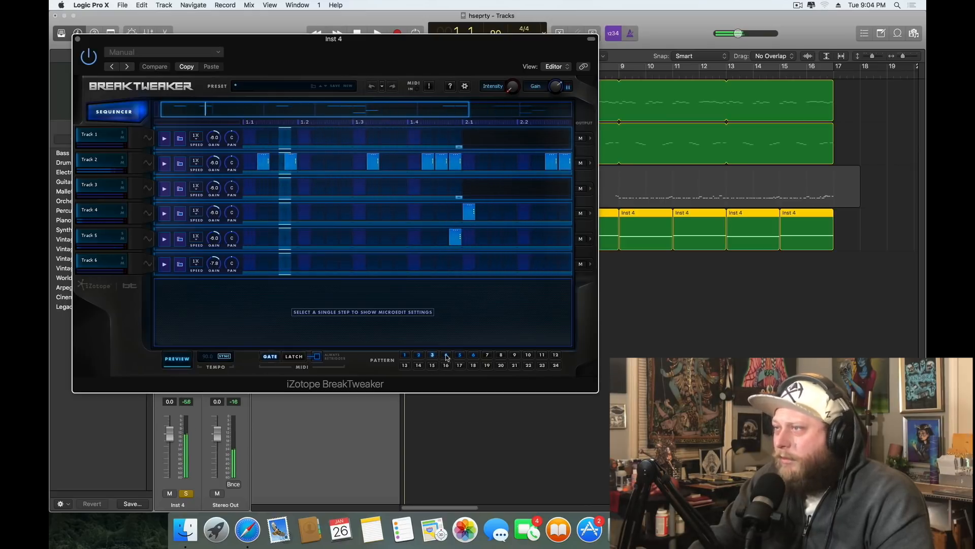
left_click(447, 356)
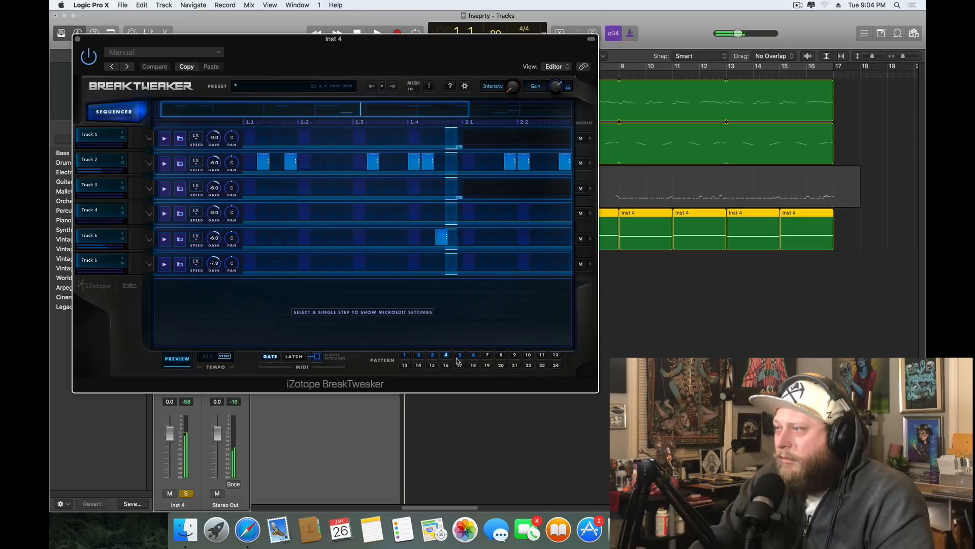
left_click(459, 356)
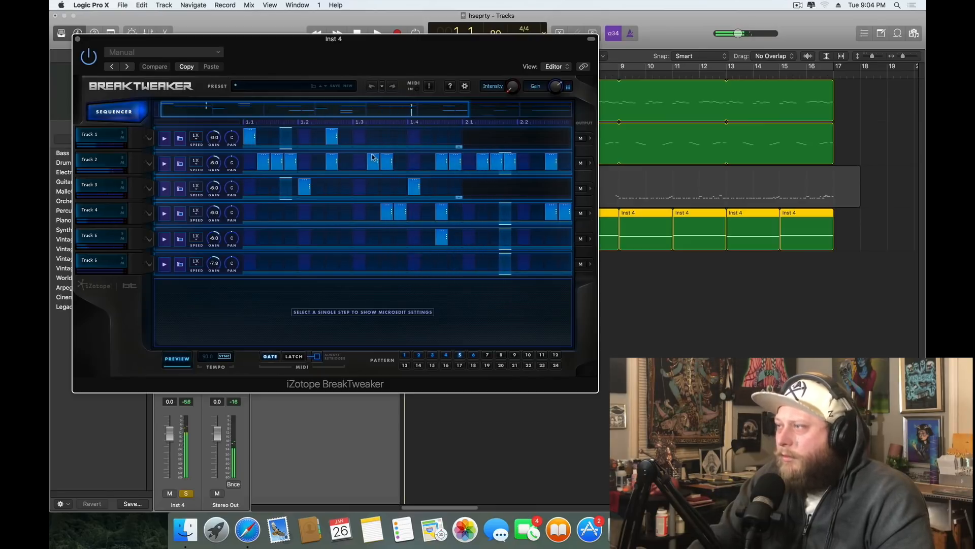
- Inspect the microedit of Track 2's final step in pattern 5 and continue the preview with patterns 6 and 7
left_click_drag(425, 108, 555, 120)
left_click(557, 163)
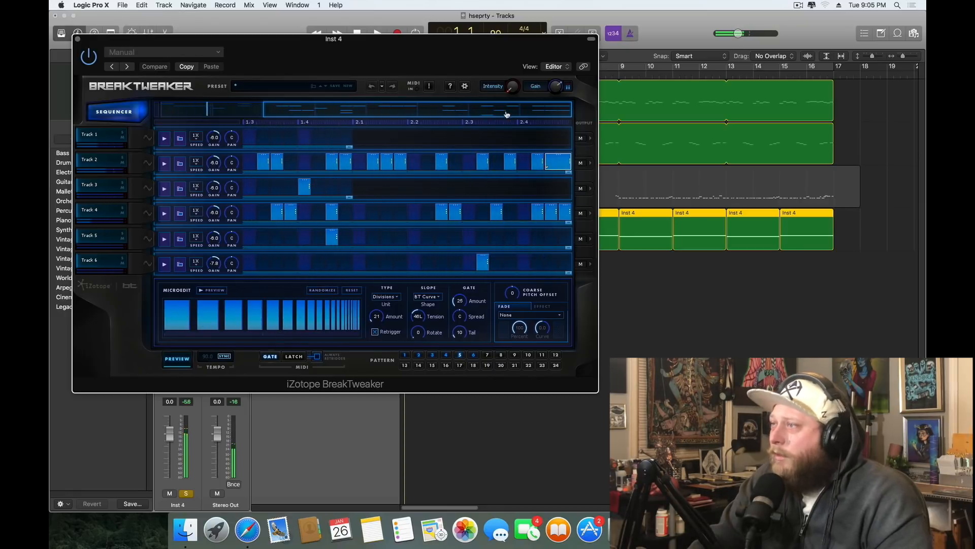
left_click(474, 356)
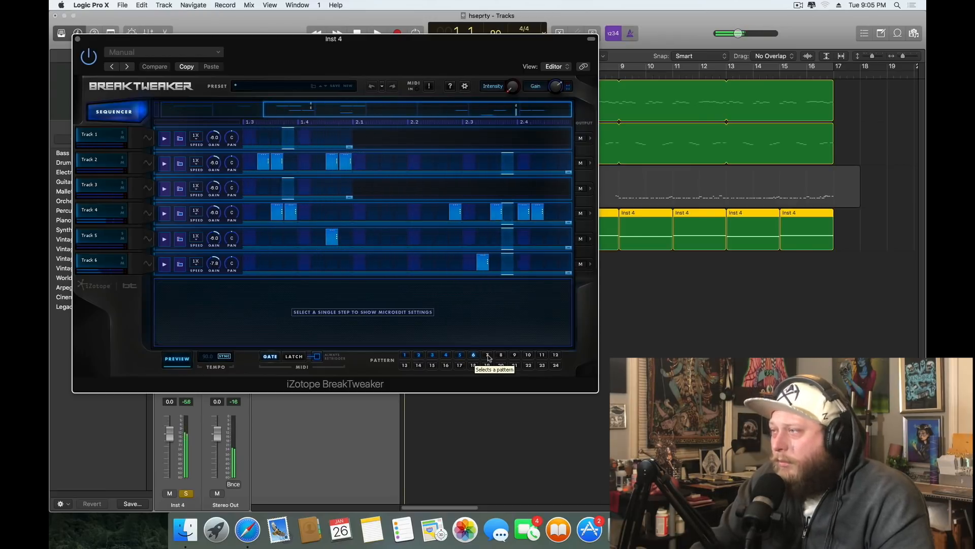
left_click(487, 355)
- Stop the pattern preview, close BreakTweaker and play the two bell tracks with Inst 4 from bar 1
left_click_drag(285, 69, 419, 201)
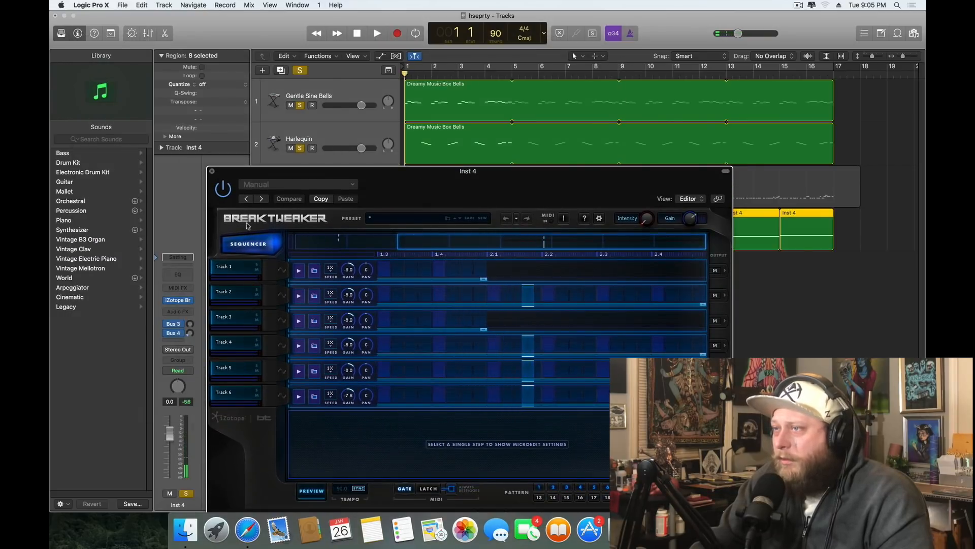
left_click_drag(235, 199, 234, 139)
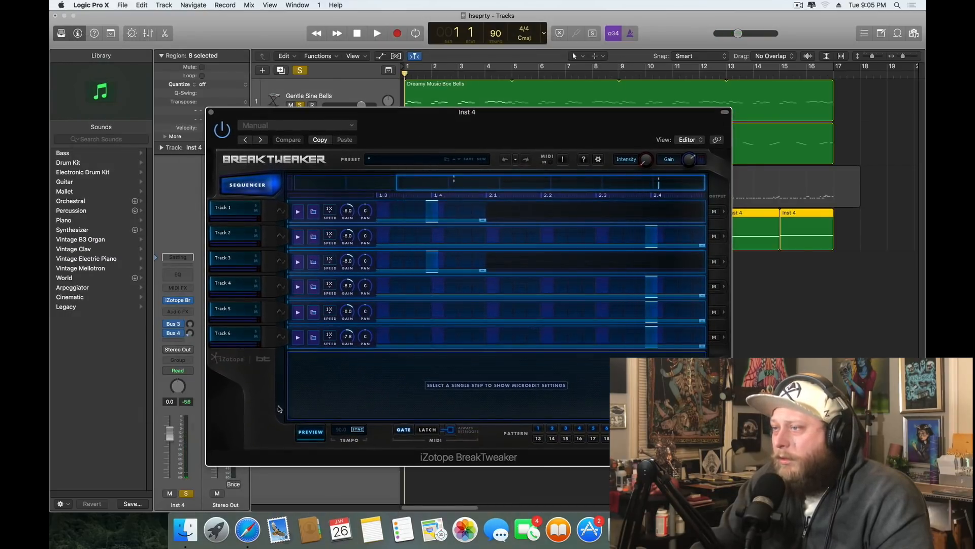
left_click(303, 433)
left_click(211, 112)
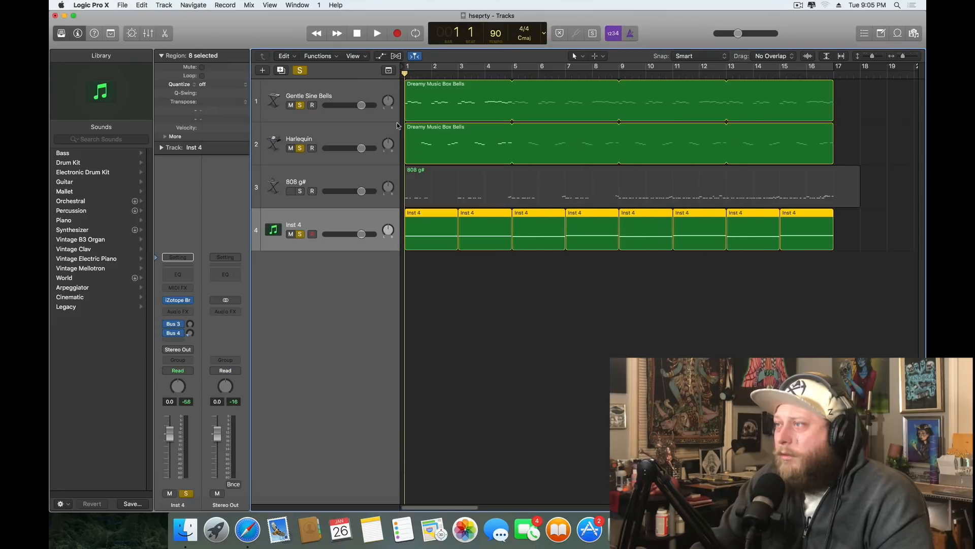
left_click(376, 33)
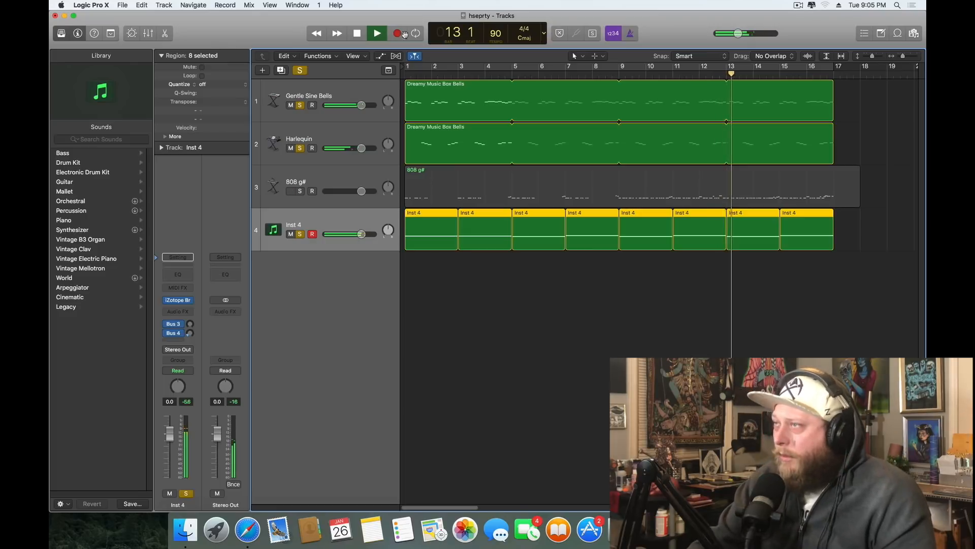
left_click(358, 34)
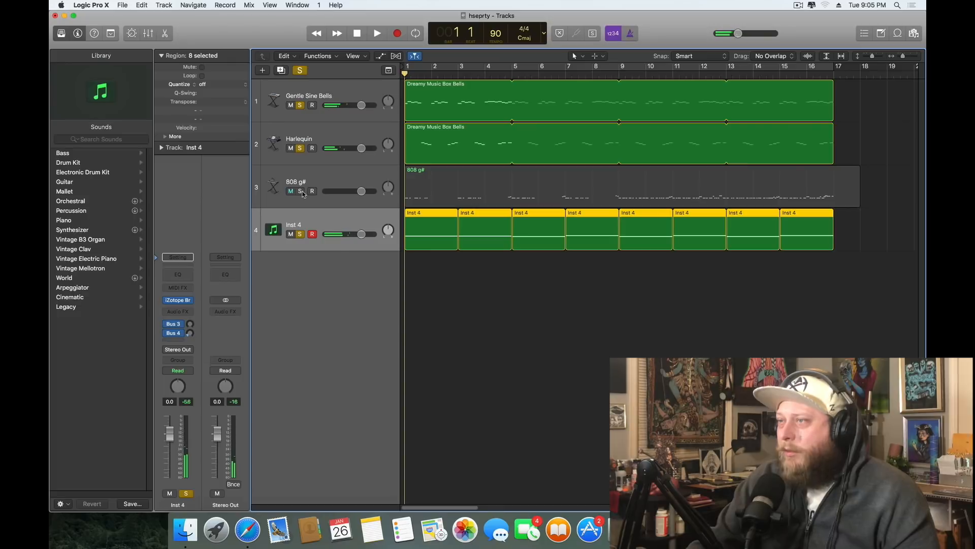
- Solo the 808 g# track along with the others and view its EXS24 instrument, closing the window again
left_click(301, 191)
left_click(345, 177)
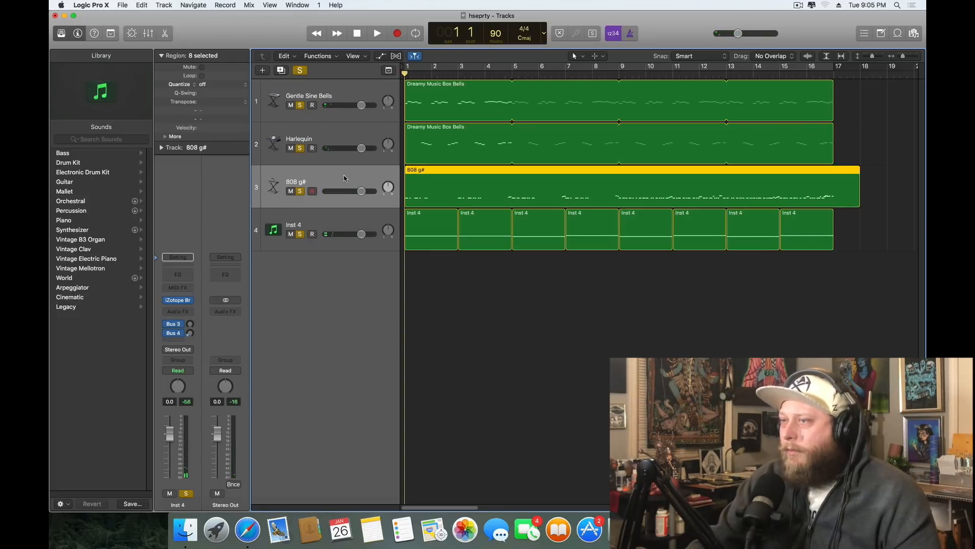
left_click(177, 301)
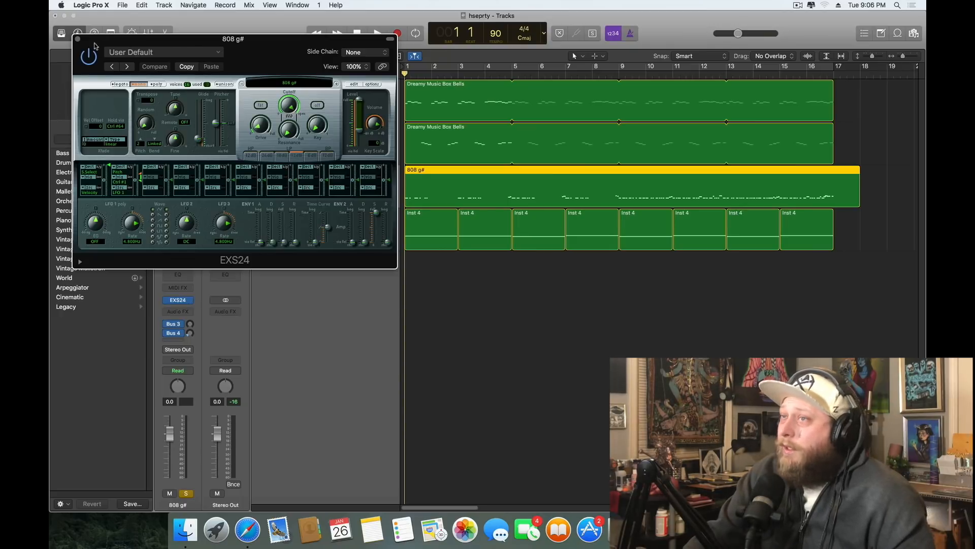
left_click(78, 39)
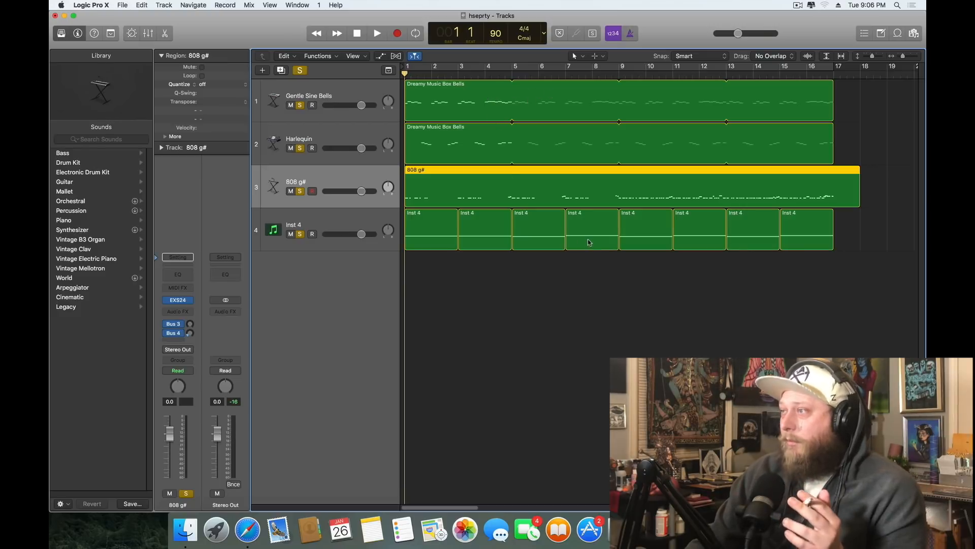
- Clear the region selection and play all four soloed tracks together from bar 1
left_click_drag(862, 274, 538, 231)
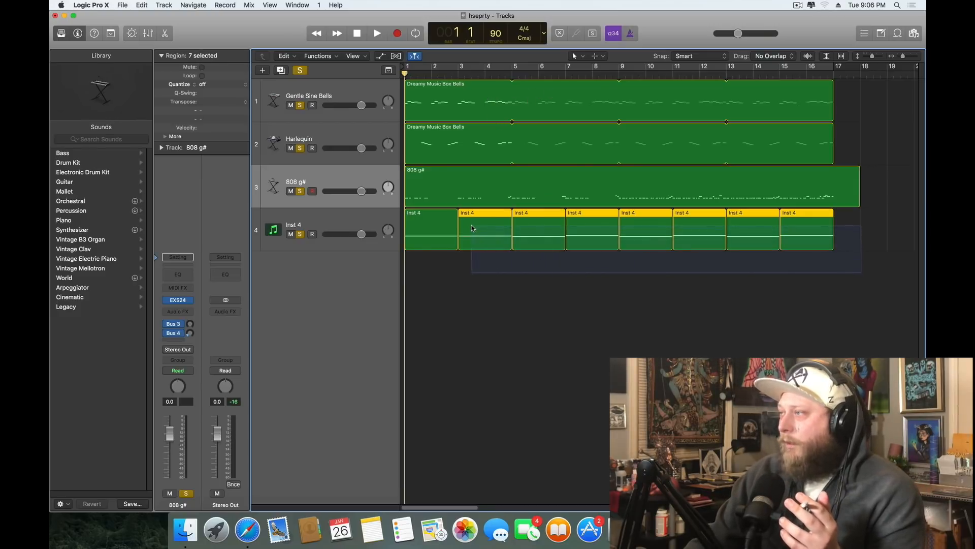
left_click_drag(472, 228, 719, 291)
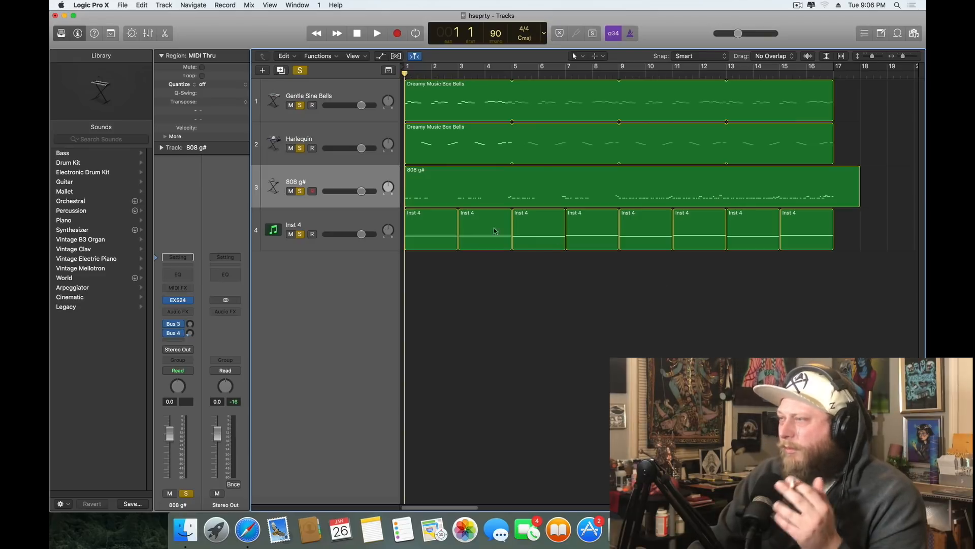
left_click(376, 34)
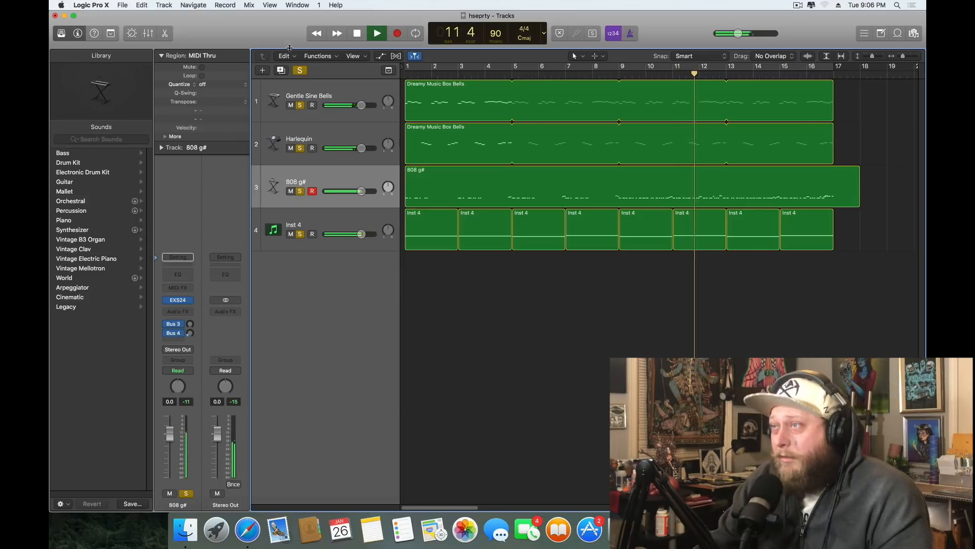
- Show the 808 g# region's notes zoomed out in the Piano Roll during playback, and stop back at bar 1
left_click(165, 33)
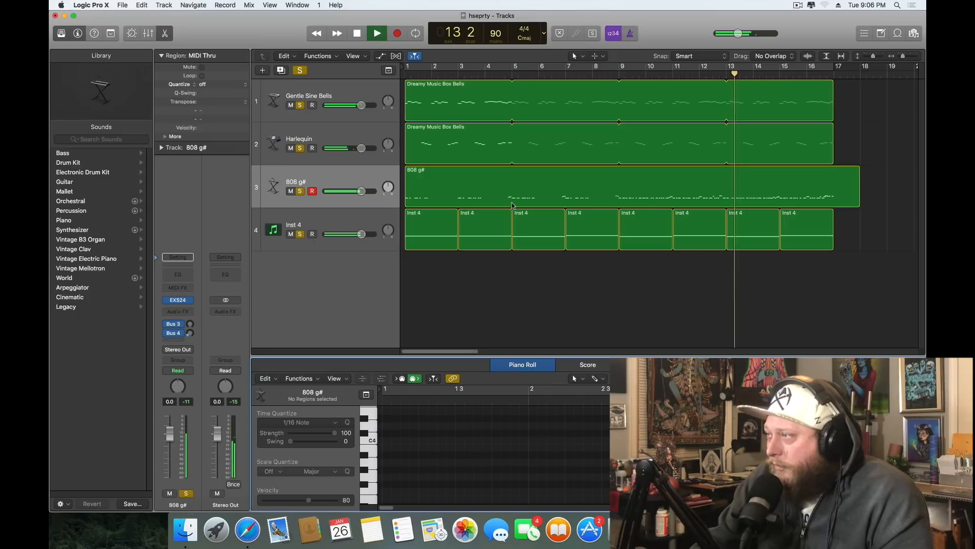
left_click(829, 180)
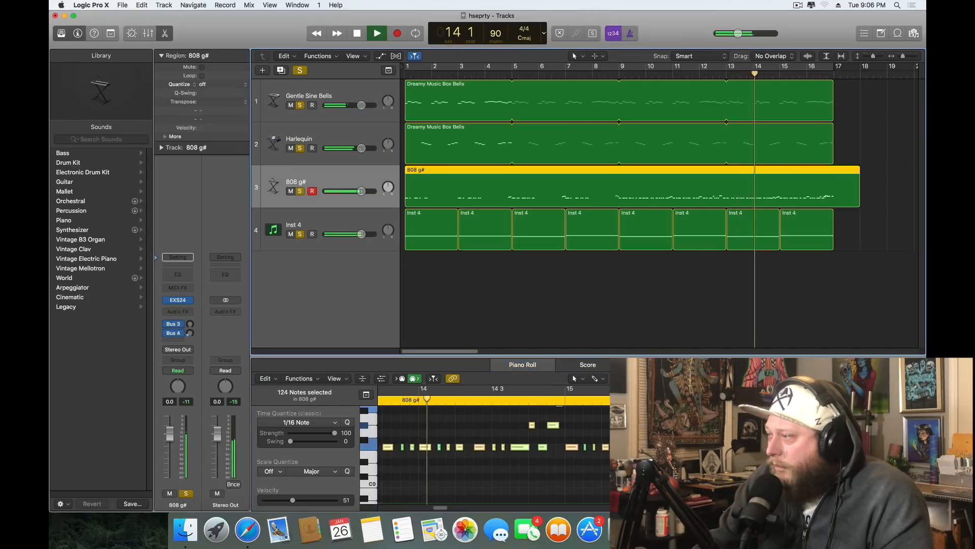
left_click_drag(874, 378, 901, 378)
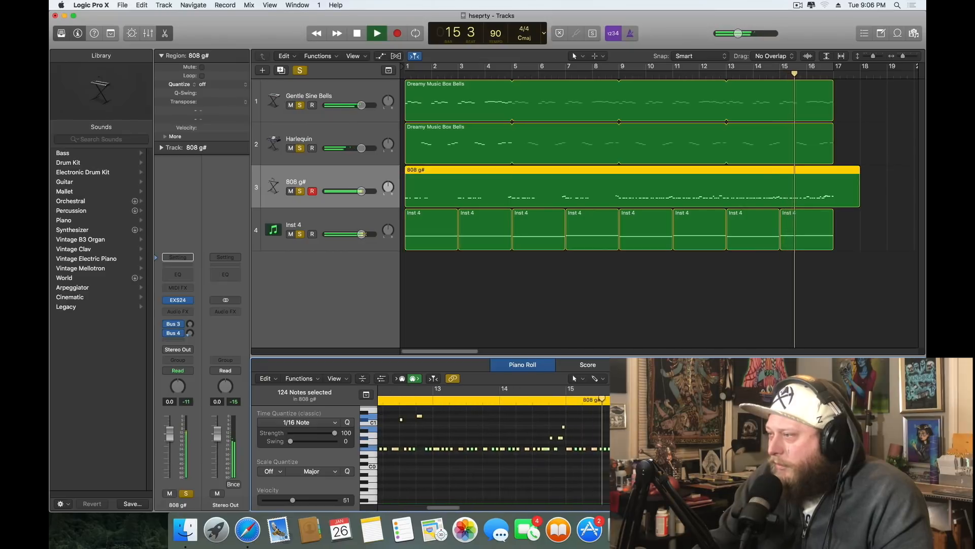
left_click(364, 35)
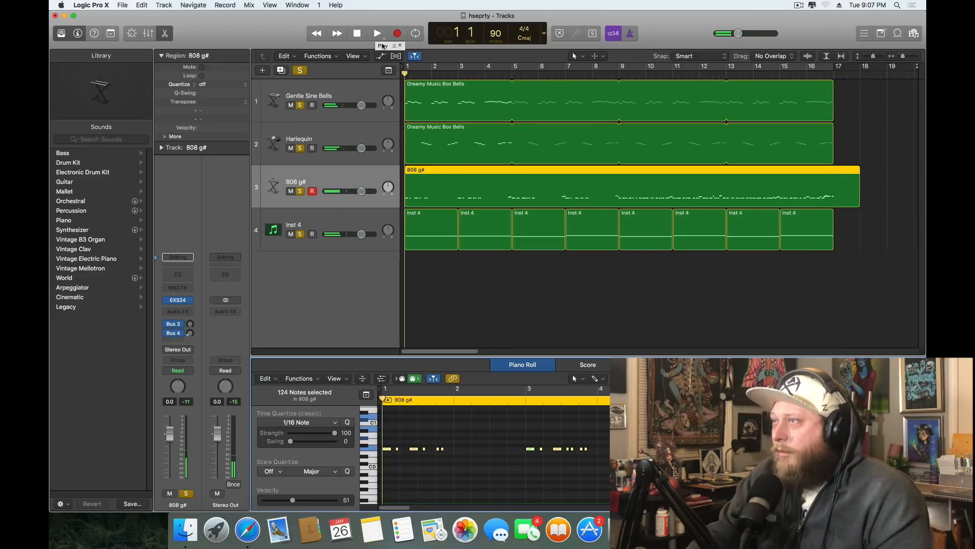
- Select Gentle Sine Bells, unsolo the Harlequin, 808 g# and Inst 4 tracks, and play the bells alone from bar 1
left_click(327, 96)
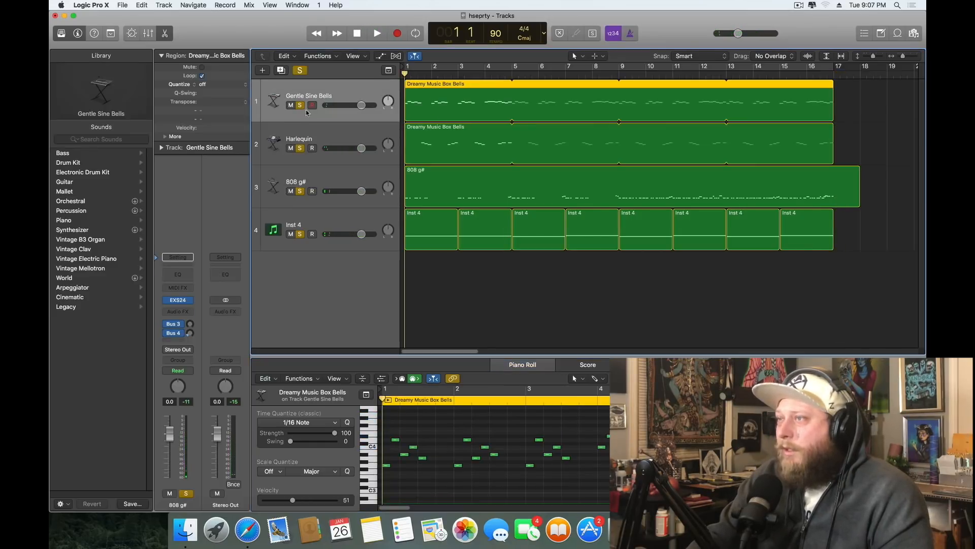
left_click_drag(301, 148, 300, 225)
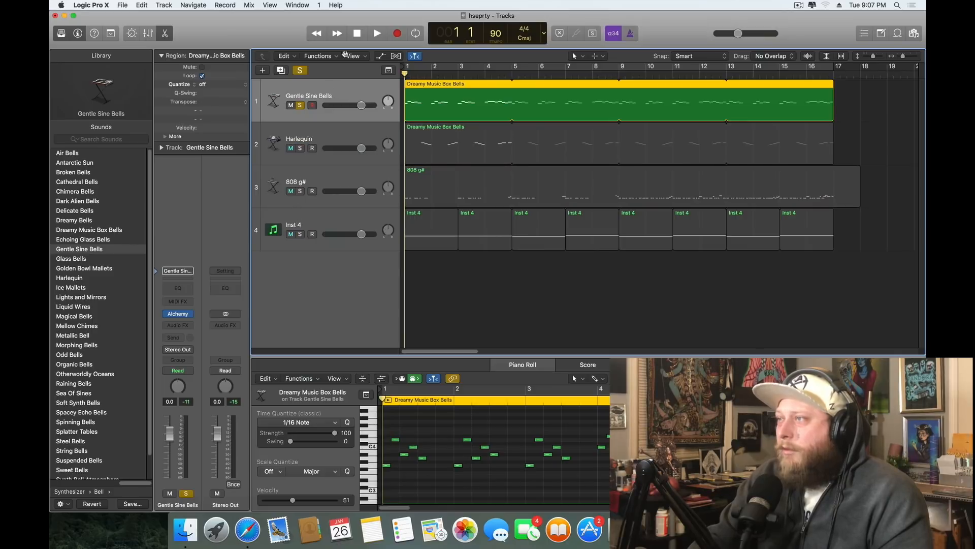
left_click(380, 33)
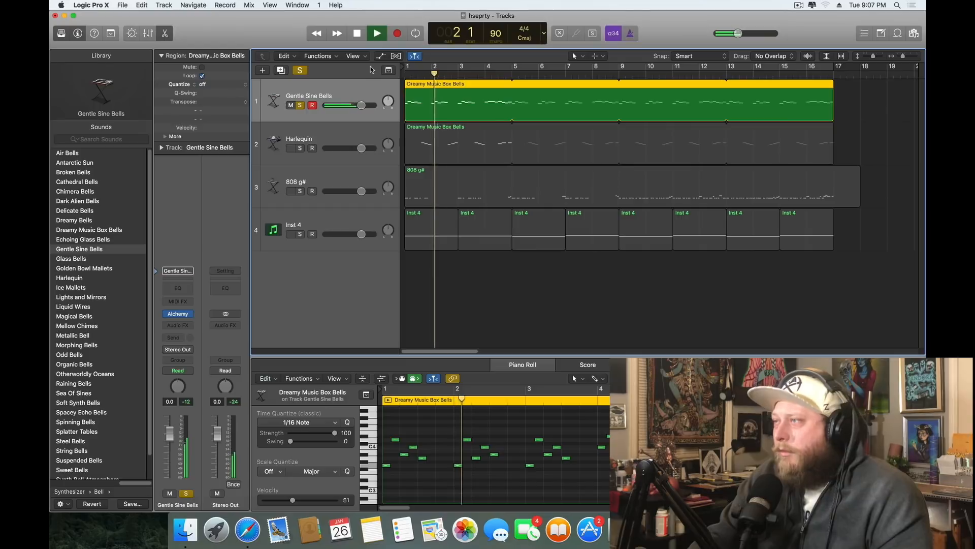
- Bring in the Harlequin, 808 g# and Inst 4 tracks one by one by soloing them during playback
left_click(301, 149)
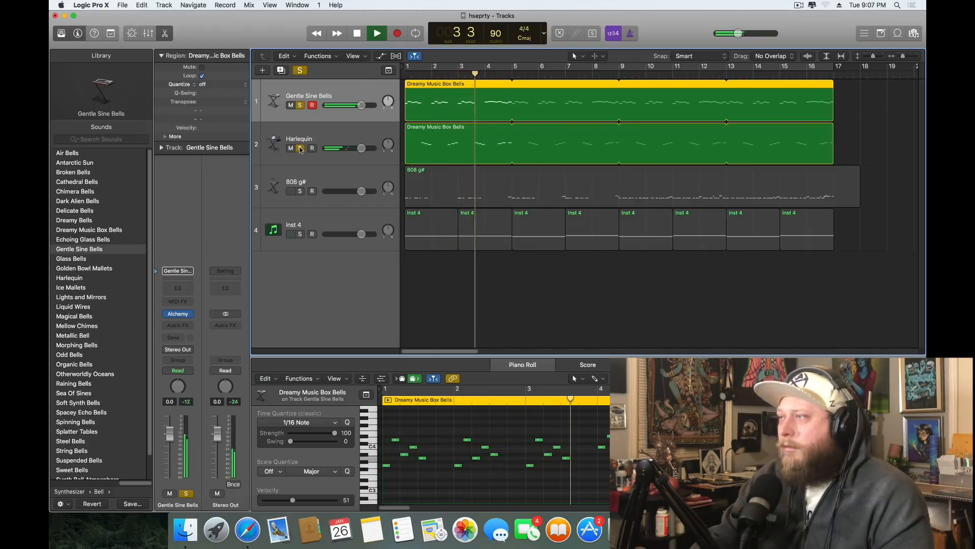
left_click(300, 192)
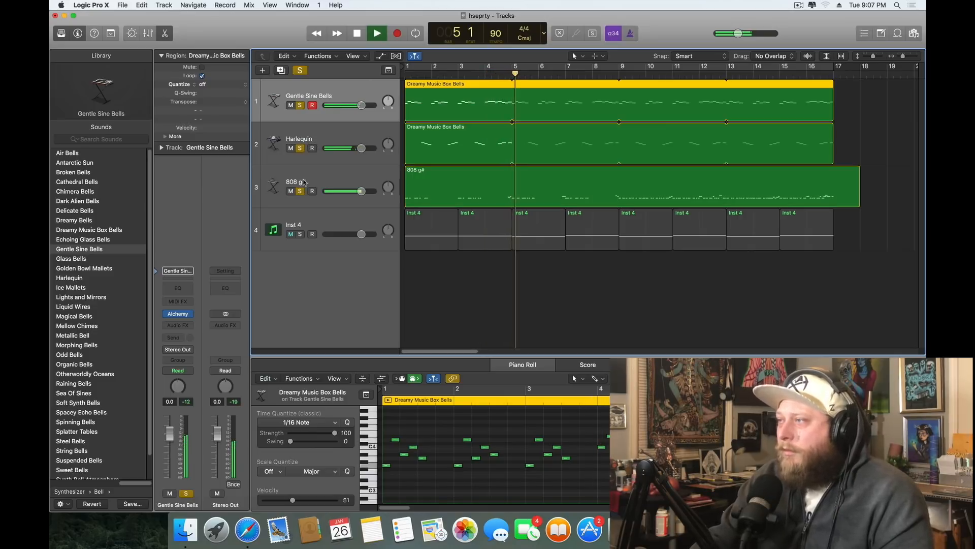
left_click(300, 233)
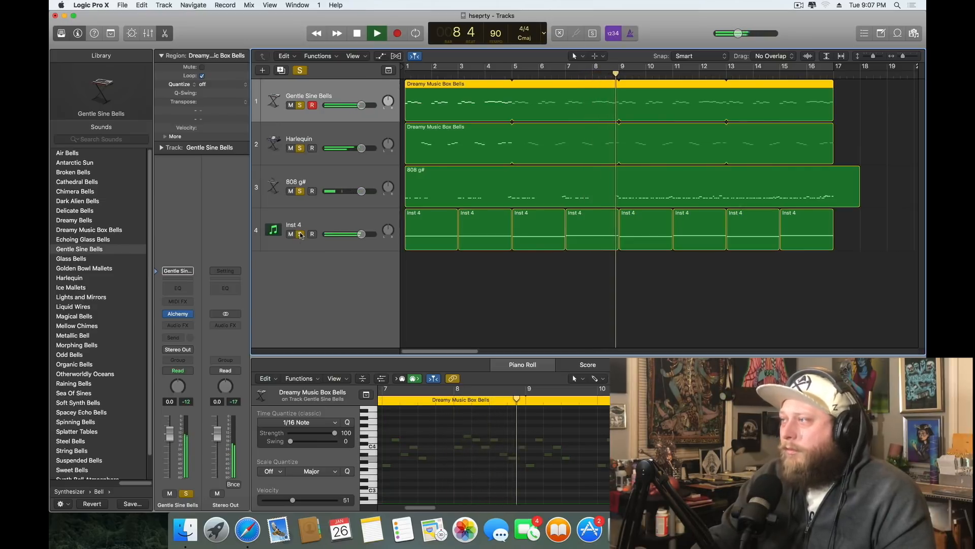